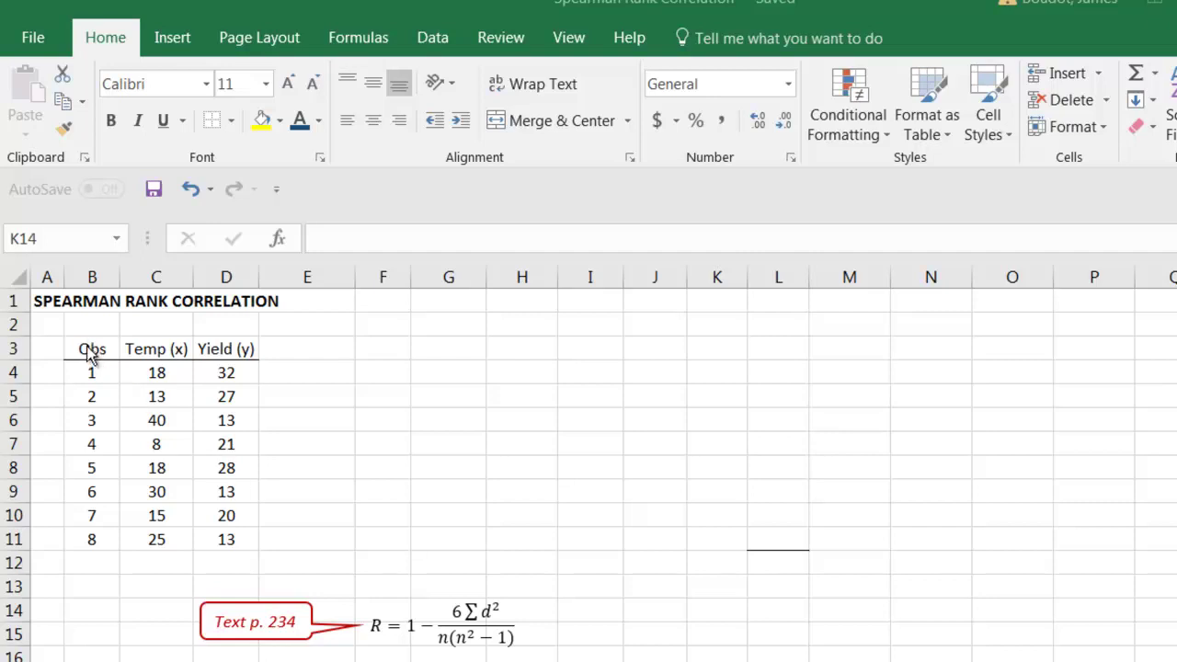
# Step: Duplicate the Obs, Temp (x) and Yield (y) table from B3:D11 into F3:H11 and select the copy
pyautogui.moveTo(89, 356); pyautogui.dragTo(225, 537)
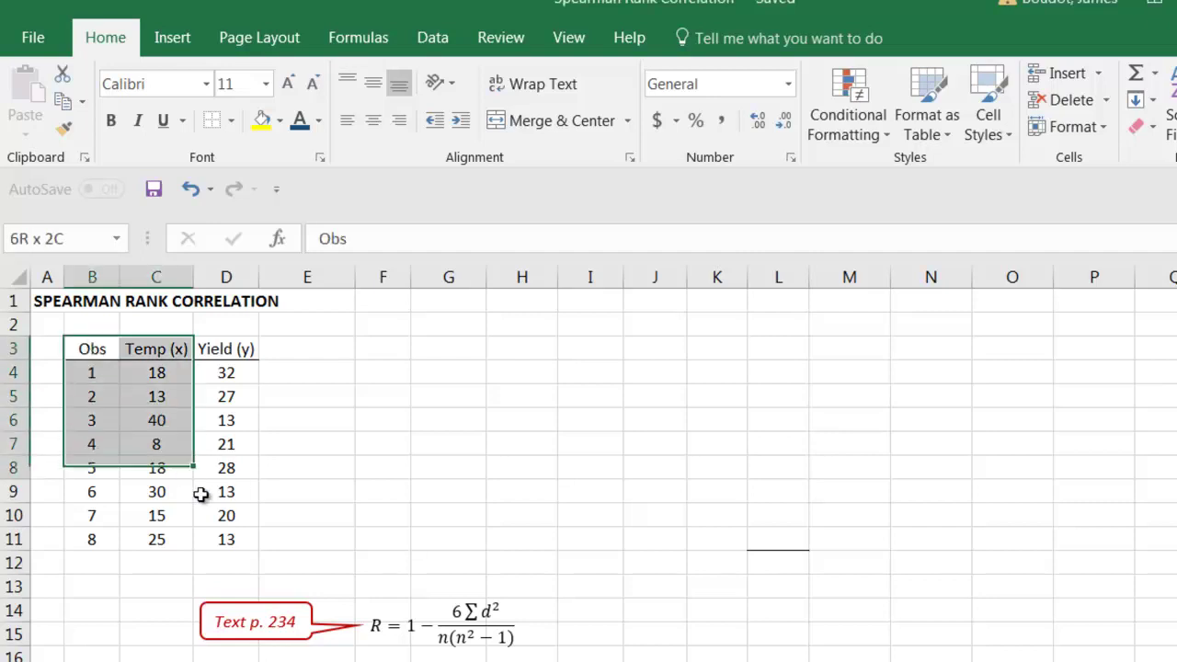
pyautogui.rightClick(225, 537)
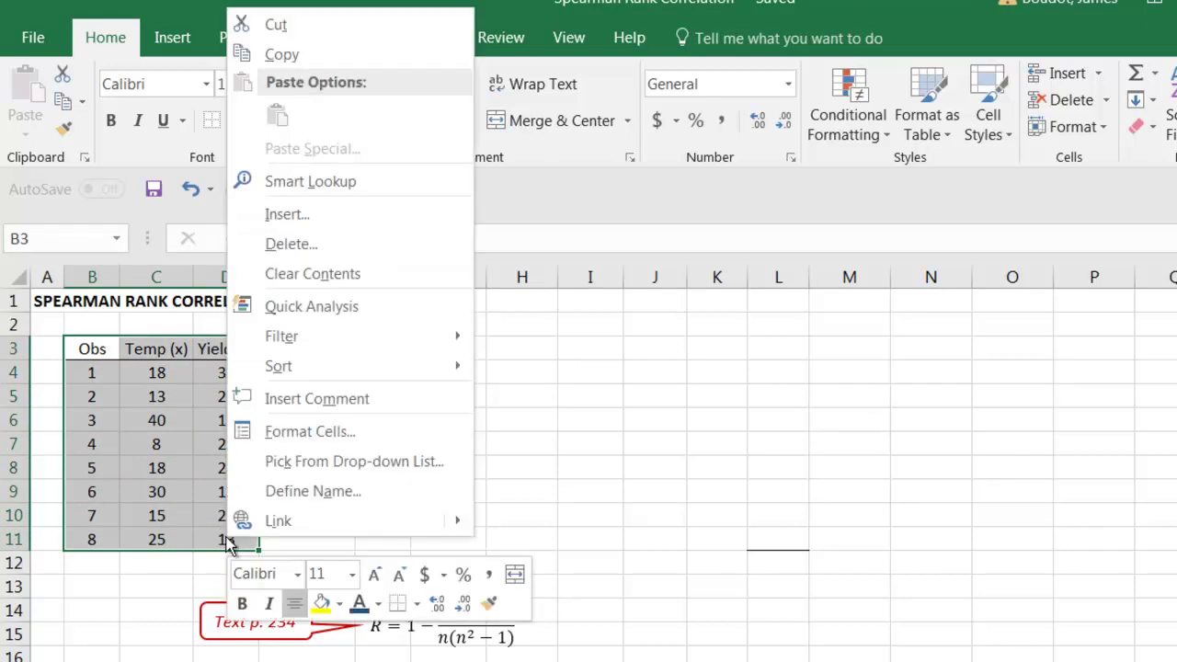
pyautogui.click(294, 57)
pyautogui.click(384, 345)
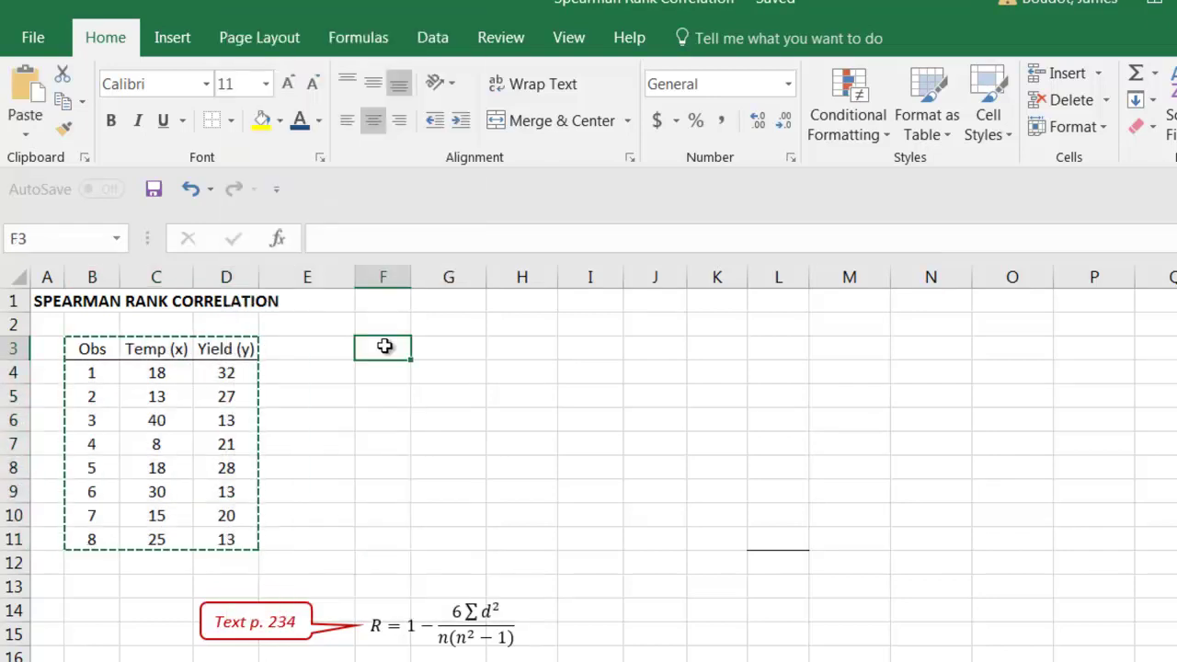
pyautogui.rightClick(384, 345)
pyautogui.click(430, 279)
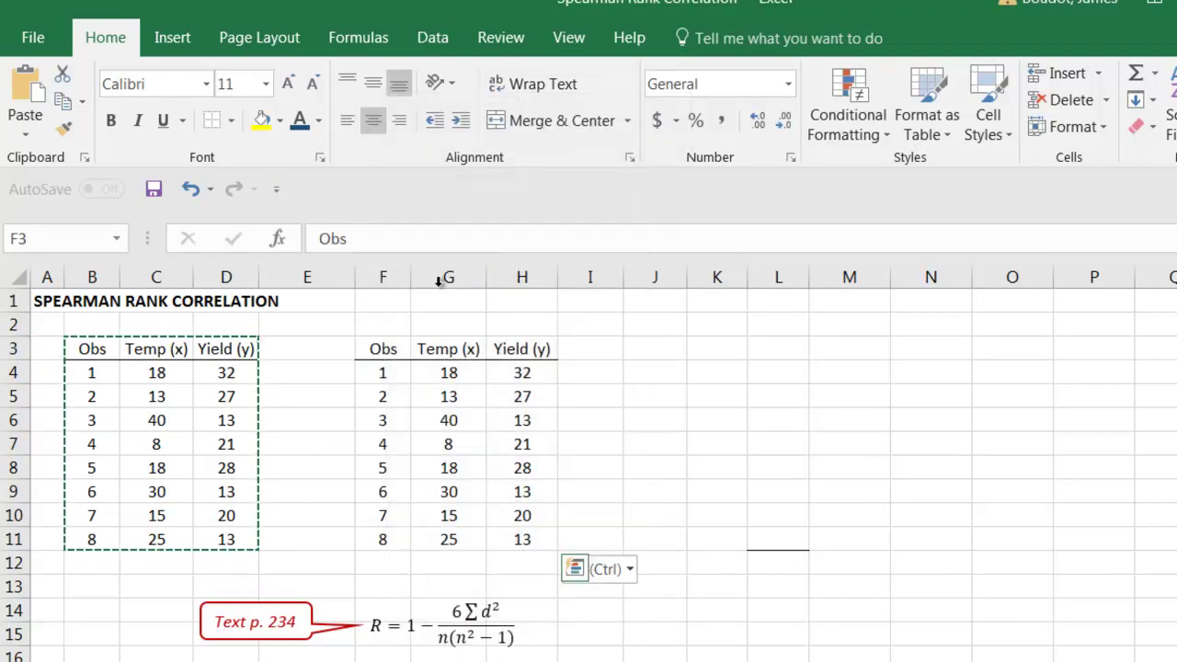
pyautogui.click(657, 592)
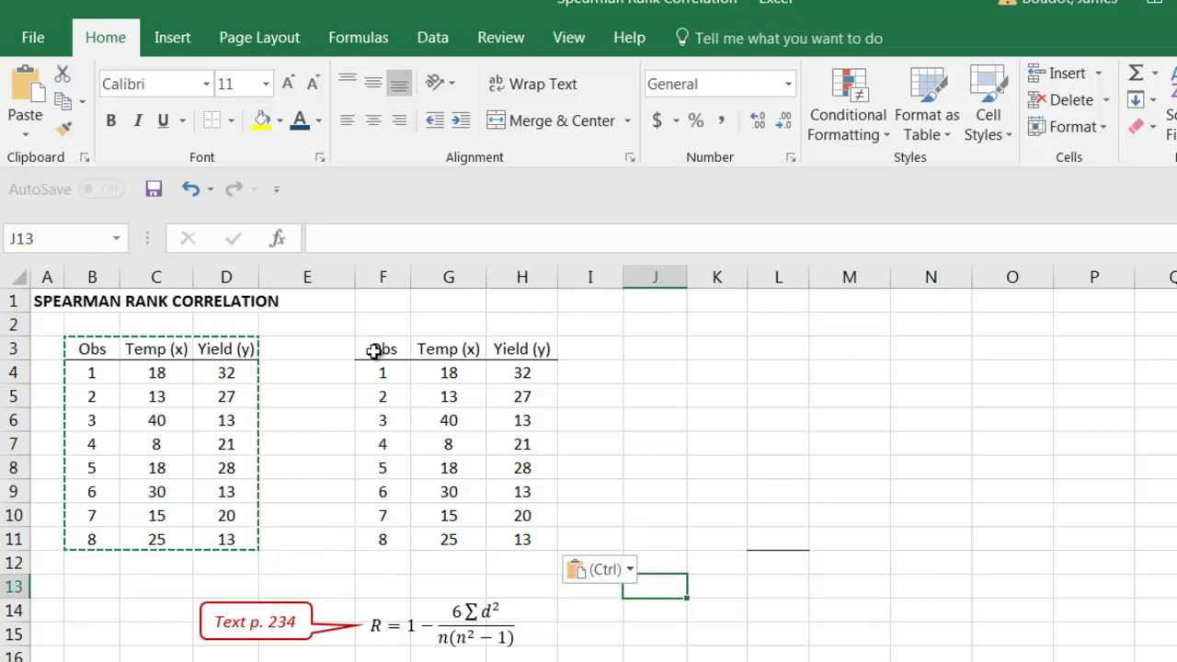
pyautogui.moveTo(374, 351); pyautogui.dragTo(510, 541)
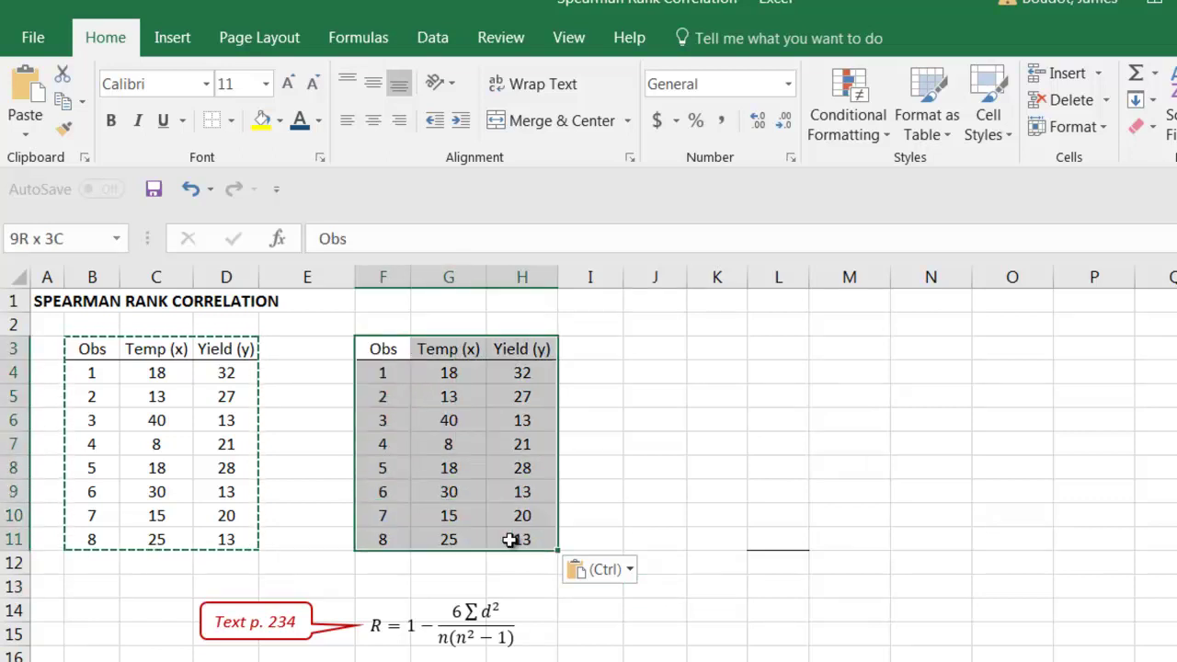
# Step: Sort the copied F3:H11 table by Temp (x), smallest to largest
pyautogui.click(448, 44)
pyautogui.click(678, 104)
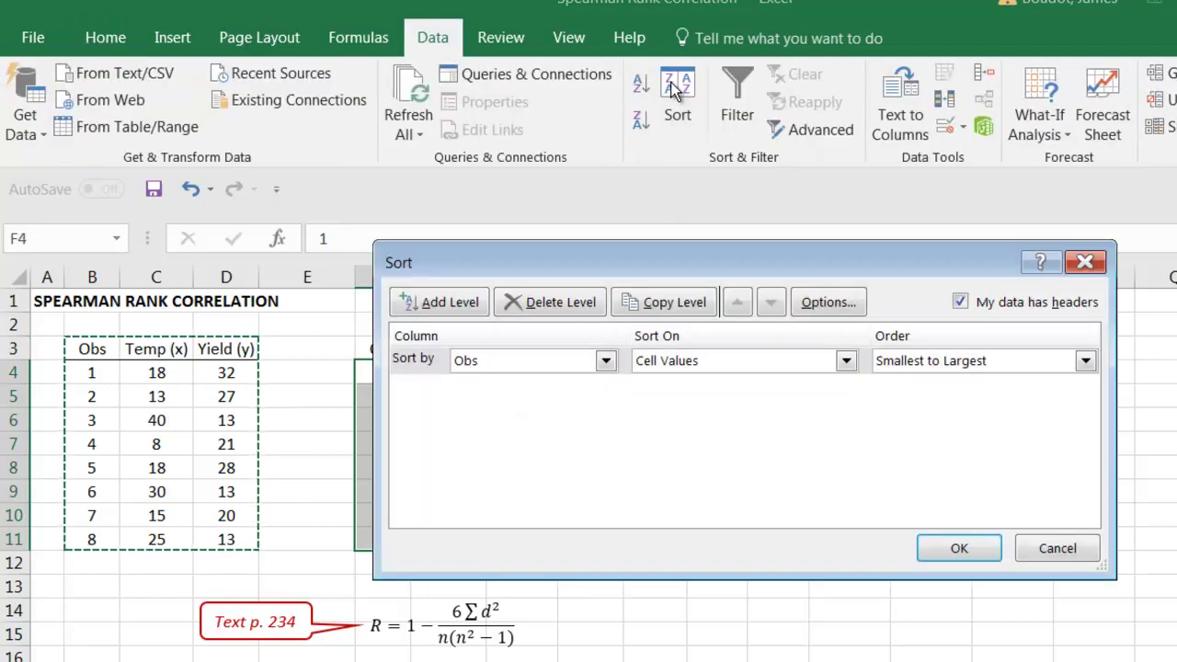
pyautogui.click(604, 361)
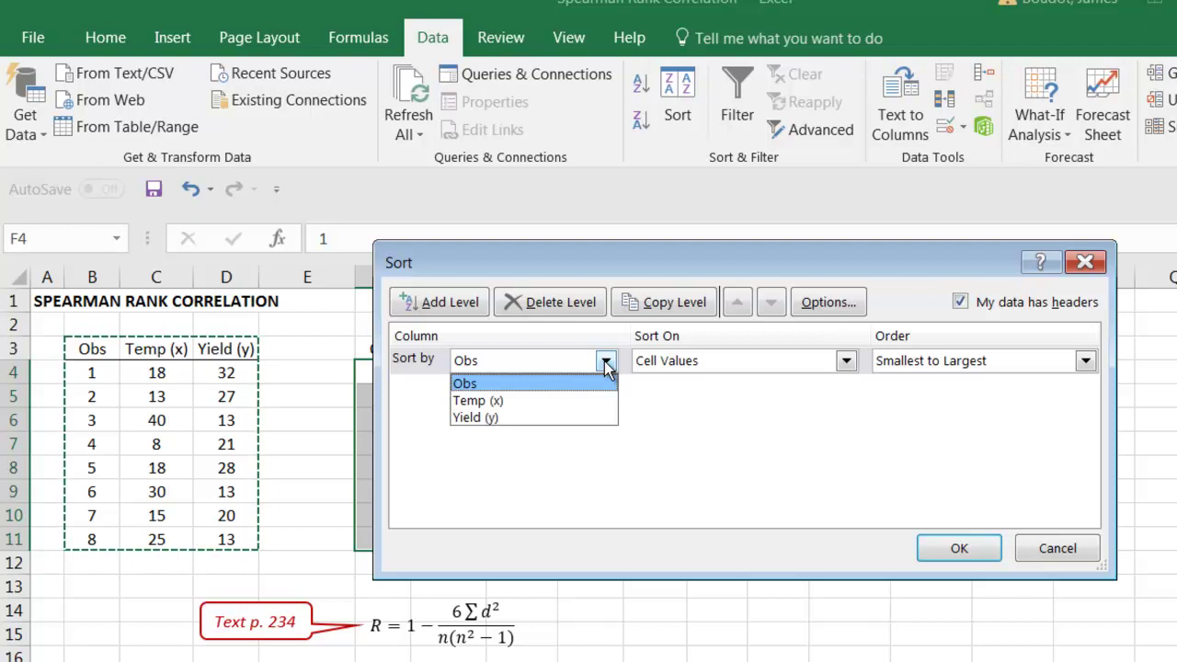
pyautogui.click(504, 403)
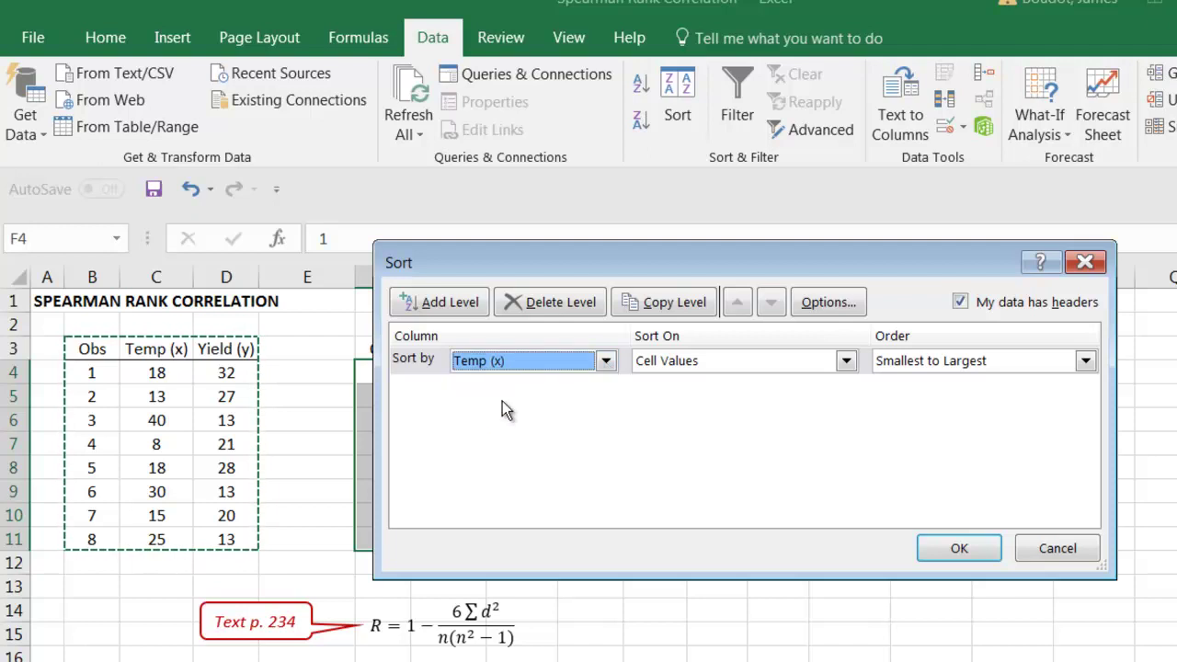
pyautogui.click(1084, 361)
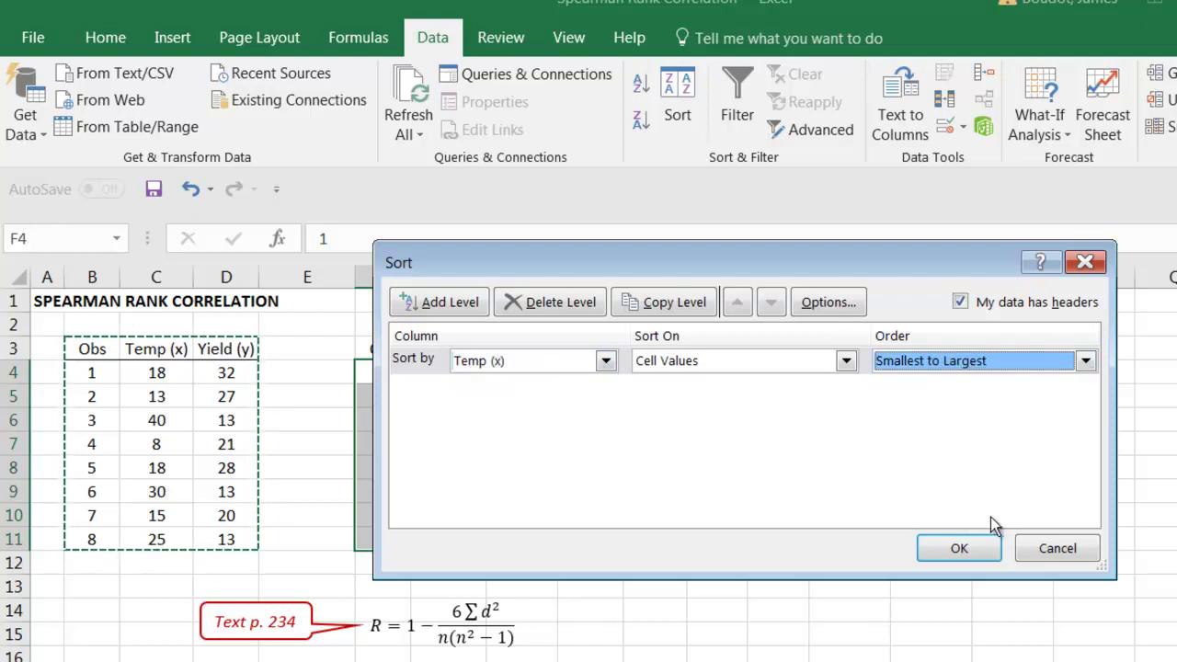
pyautogui.click(961, 550)
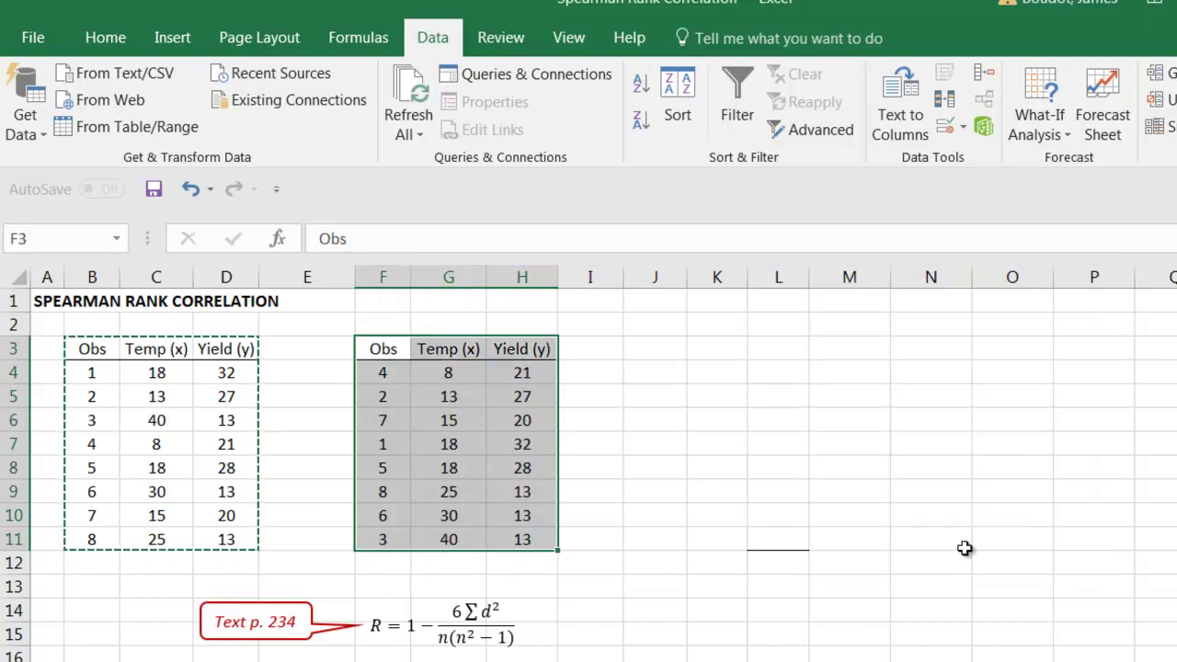
pyautogui.click(589, 352)
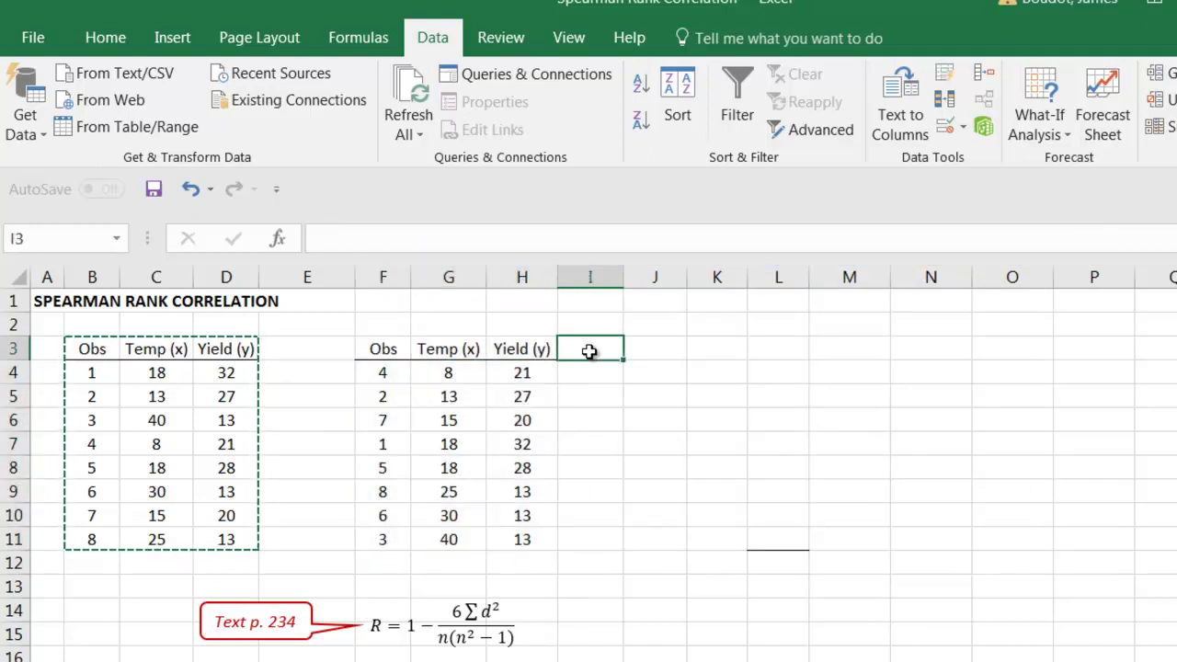
# Step: Add the headers Rank x, Rank y, d and d^2 across I3:L3
pyautogui.write('Rank')
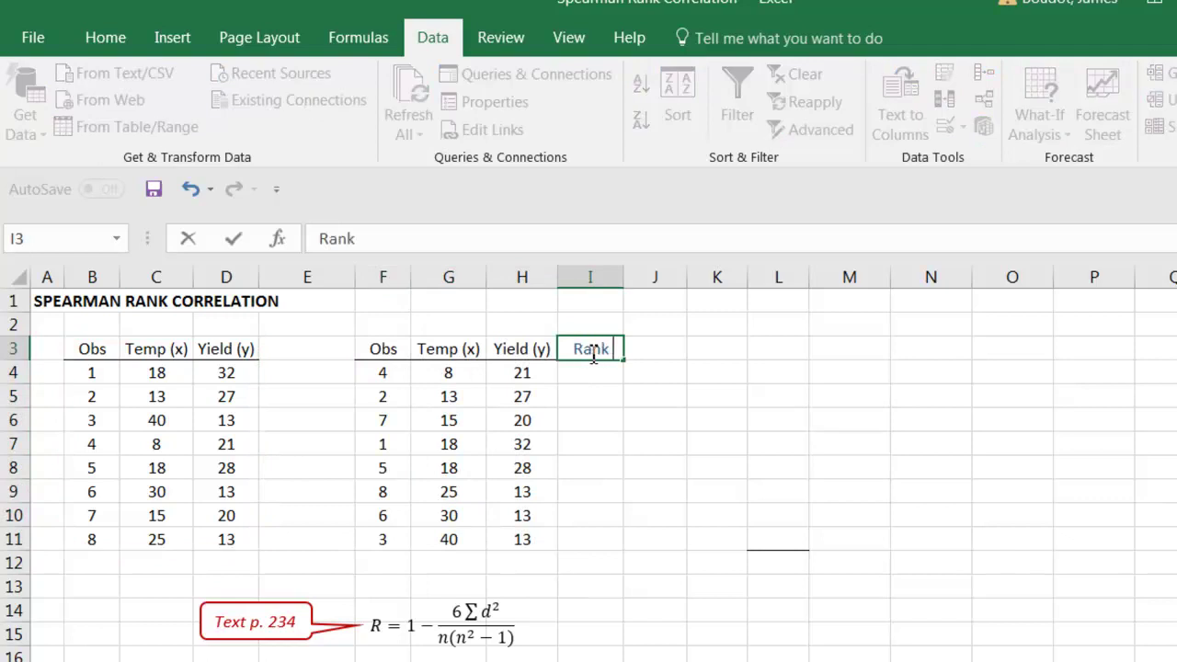
pyautogui.write(' x')
pyautogui.press('Tab')
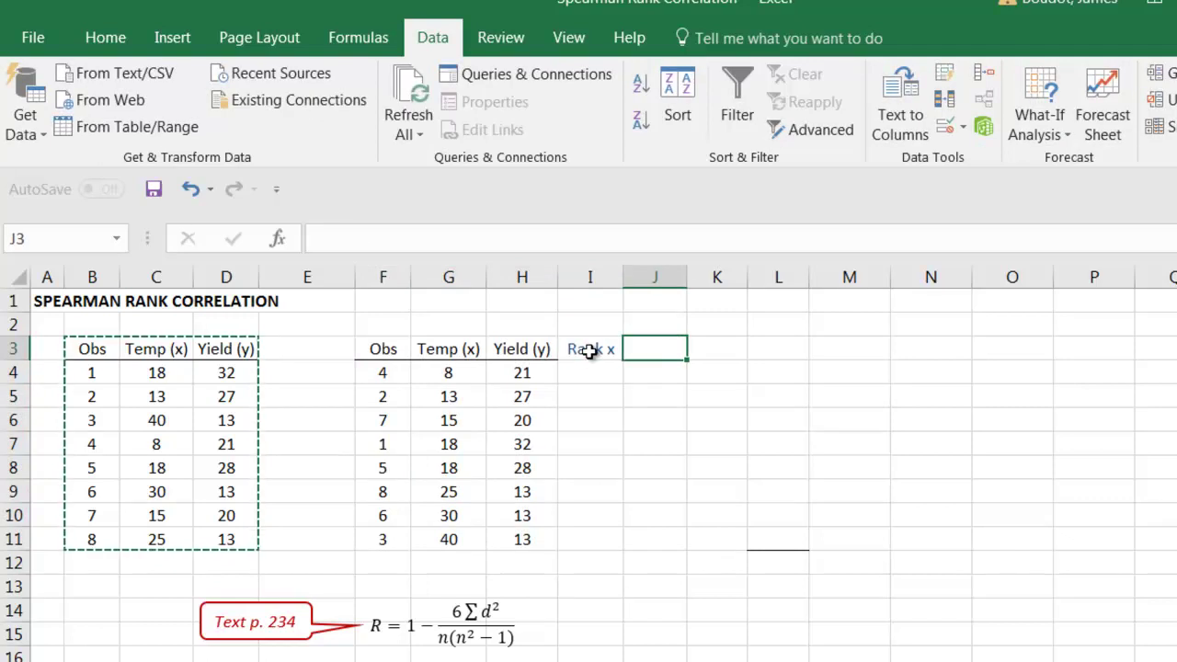
pyautogui.write('Rank y')
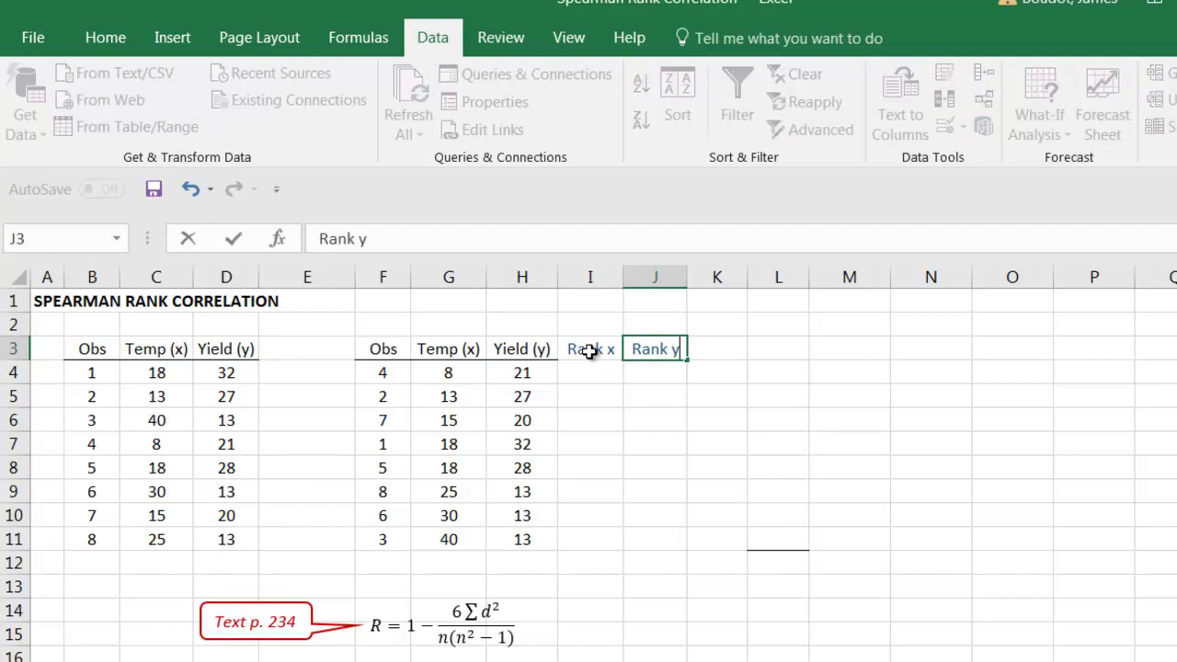
pyautogui.press('Tab')
pyautogui.write('d')
pyautogui.press('Tab')
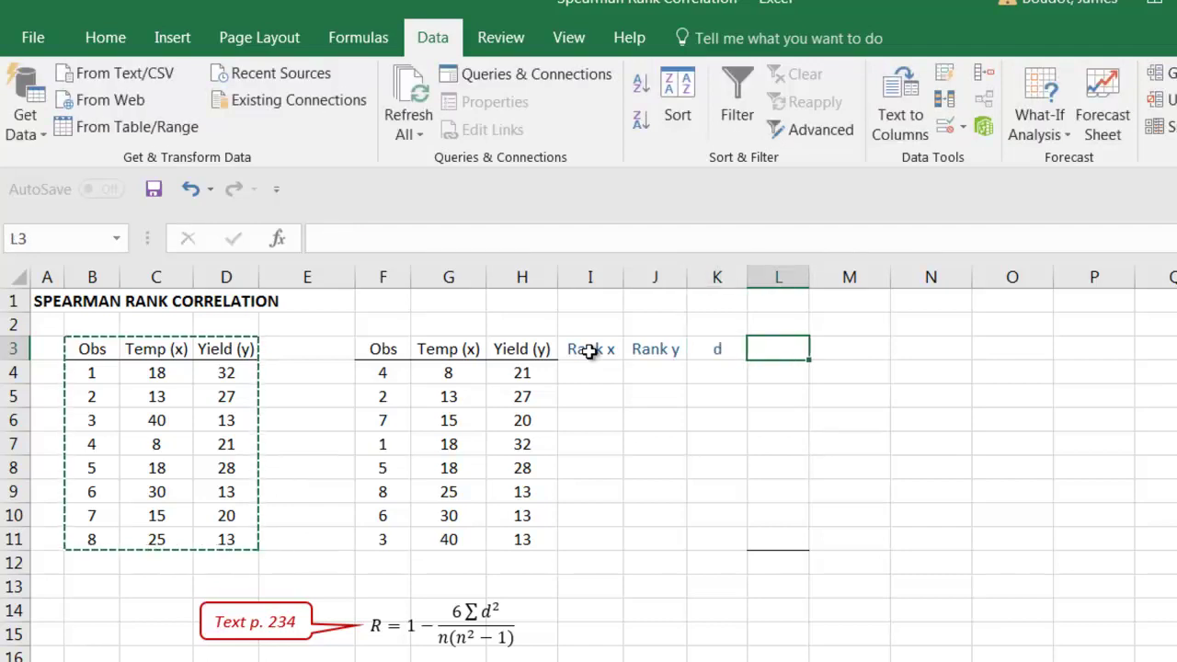
pyautogui.write('d^2')
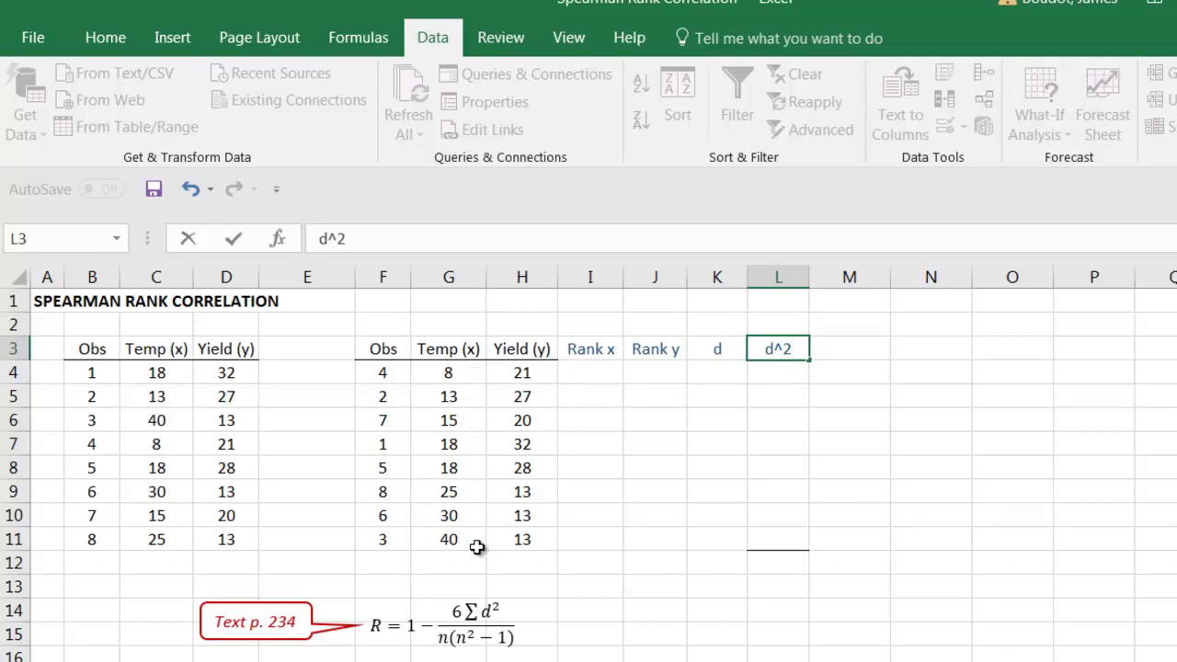
pyautogui.click(600, 377)
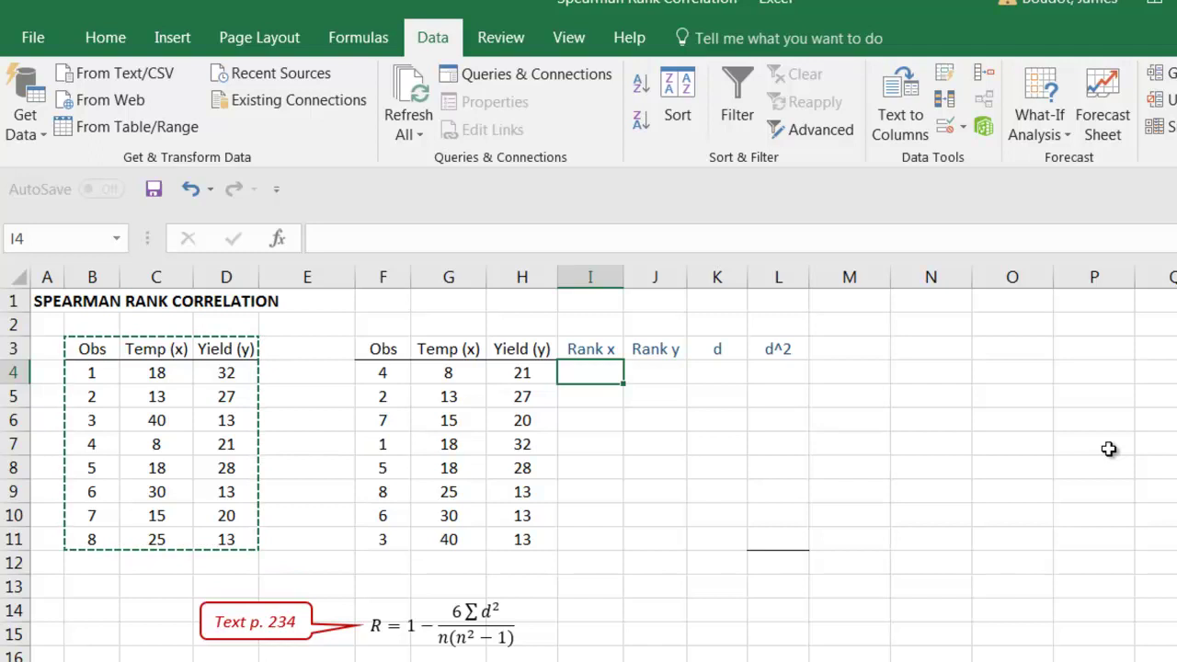
# Step: Enter ranks 1 through 8 down the Rank x column starting at I4
pyautogui.write('1 2 3 4 ')
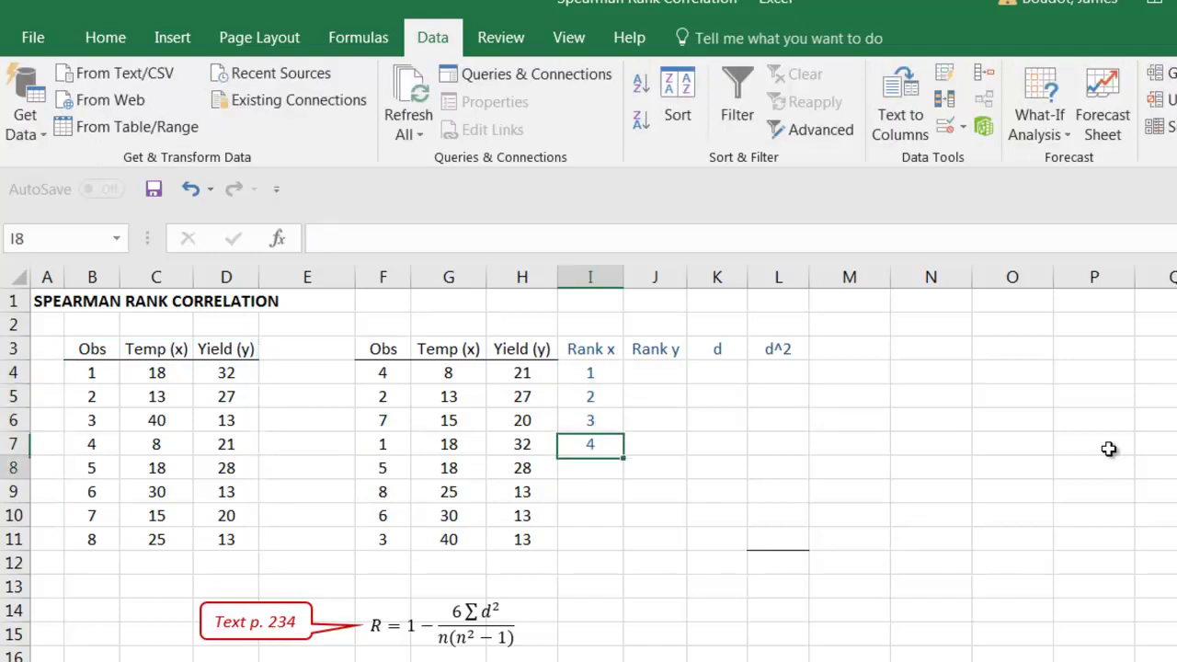
pyautogui.write('5 6')
pyautogui.press('Return')
pyautogui.write('7')
pyautogui.press('Return')
pyautogui.write('8')
pyautogui.press('Return')
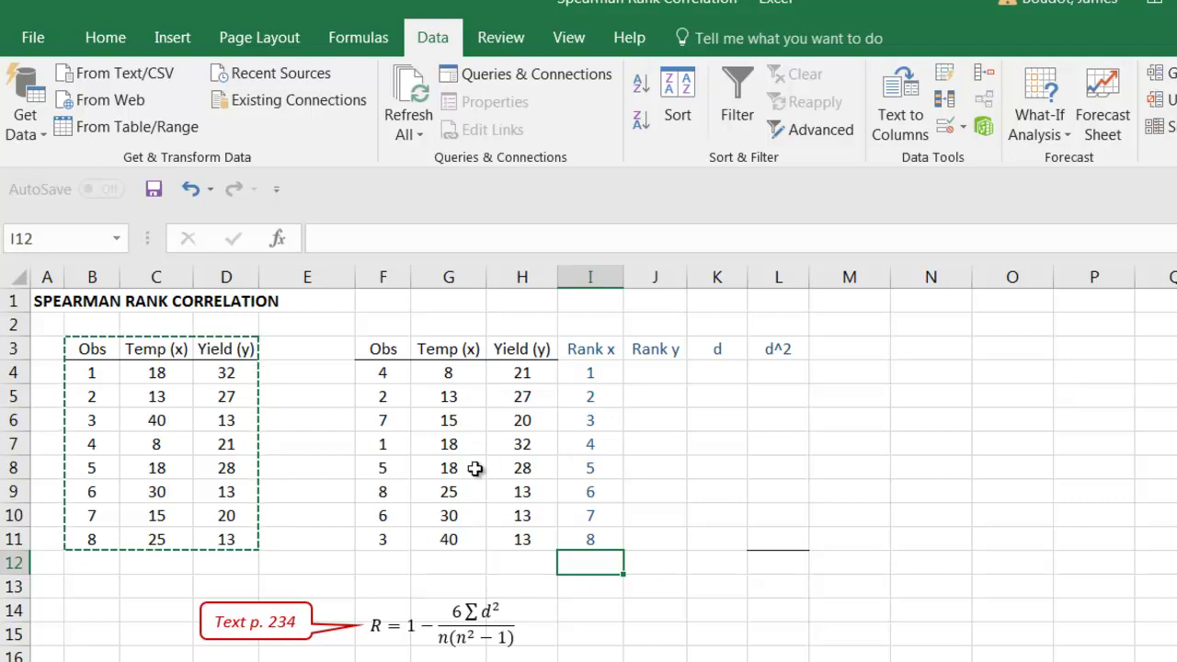
# Step: Give both temperatures of 18 the tied rank 4.5
pyautogui.click(589, 451)
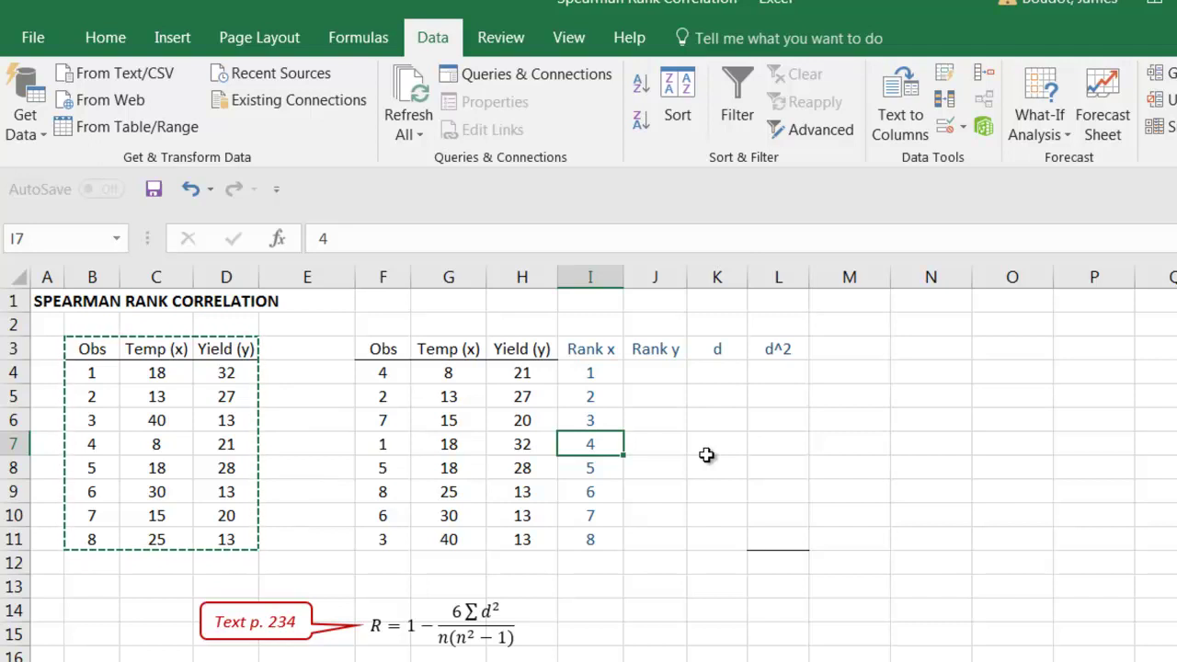
pyautogui.write('4.5')
pyautogui.press('Return')
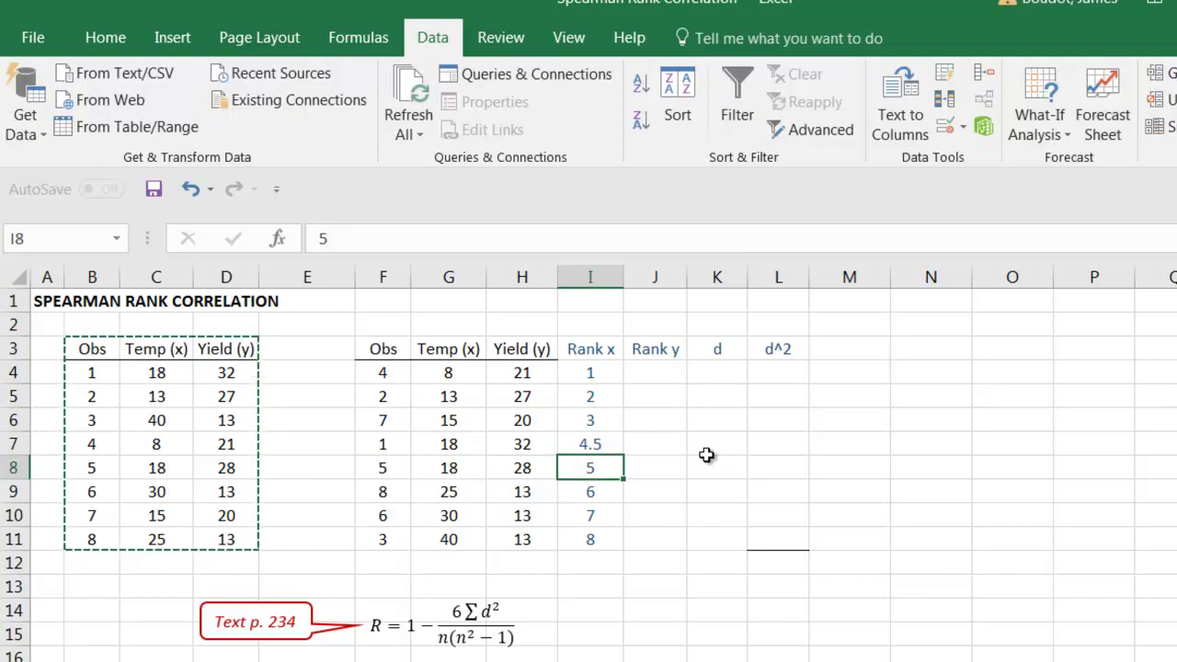
pyautogui.write('4.5')
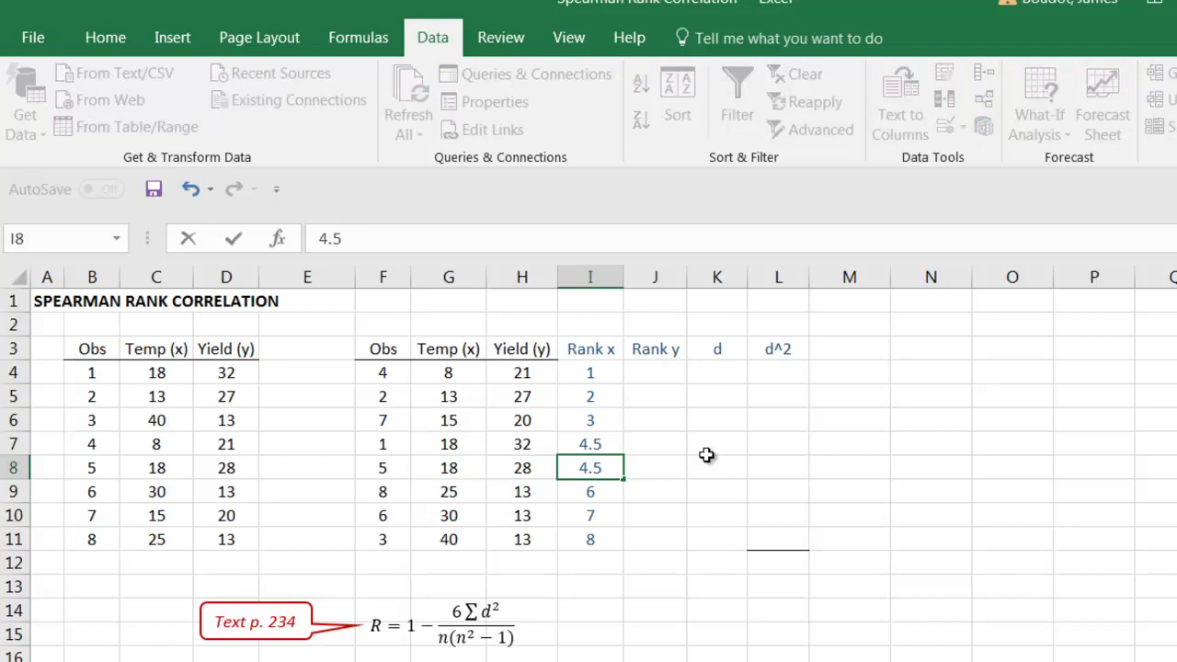
pyautogui.press('Return')
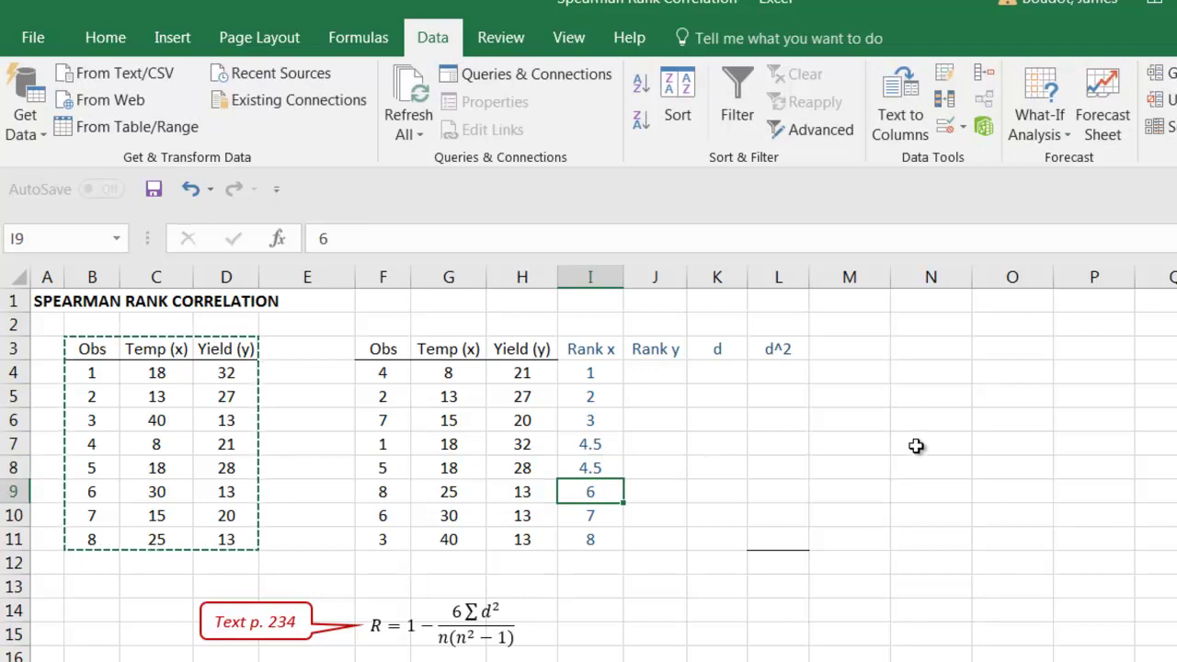
pyautogui.click(915, 444)
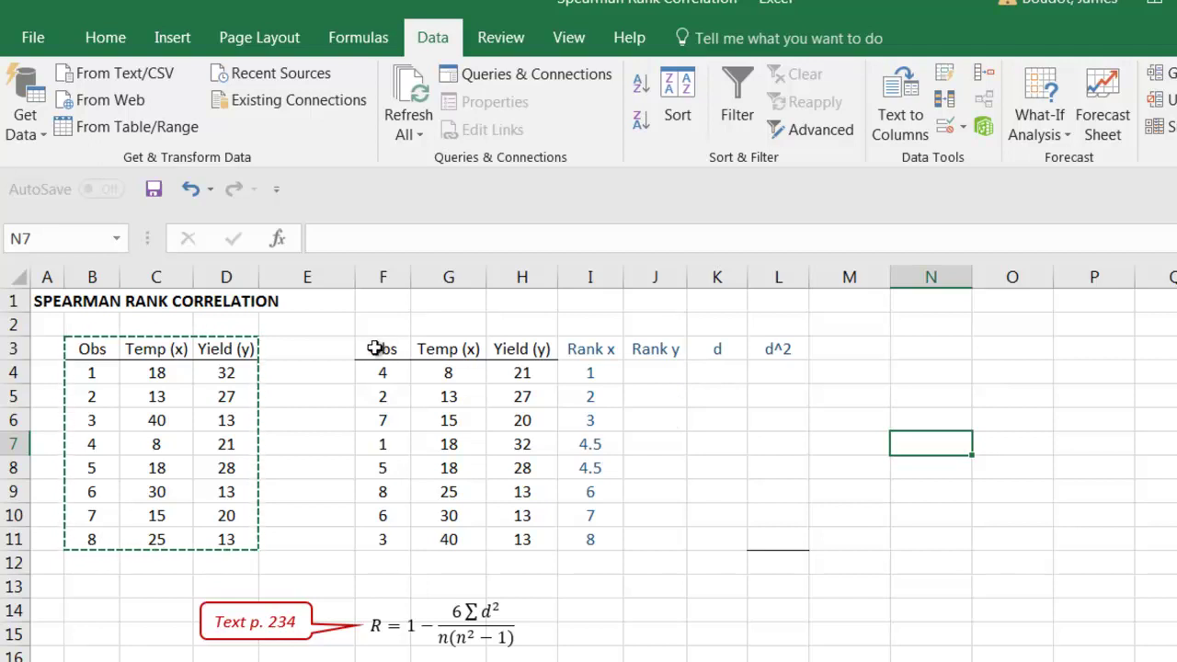
# Step: Re-sort the F3:L11 ranking table by Yield (y), smallest to largest
pyautogui.moveTo(375, 349)
pyautogui.mouseDown()
pyautogui.moveTo(452, 345)
pyautogui.moveTo(778, 504)
pyautogui.moveTo(783, 539)
pyautogui.mouseUp()
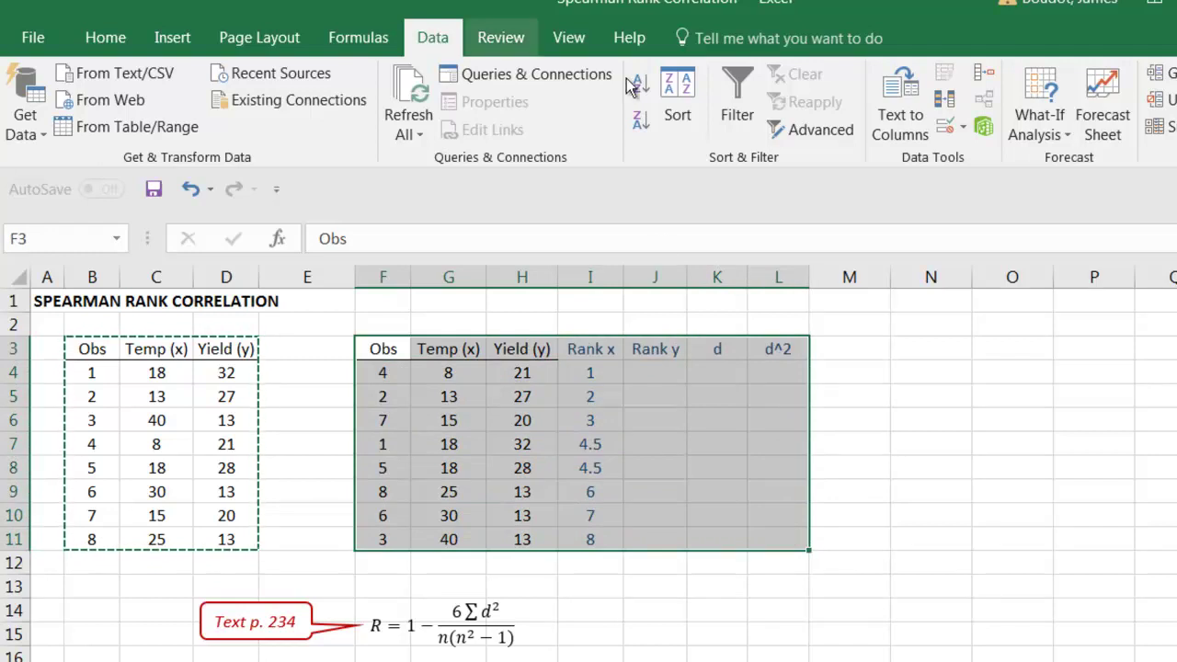
pyautogui.click(678, 92)
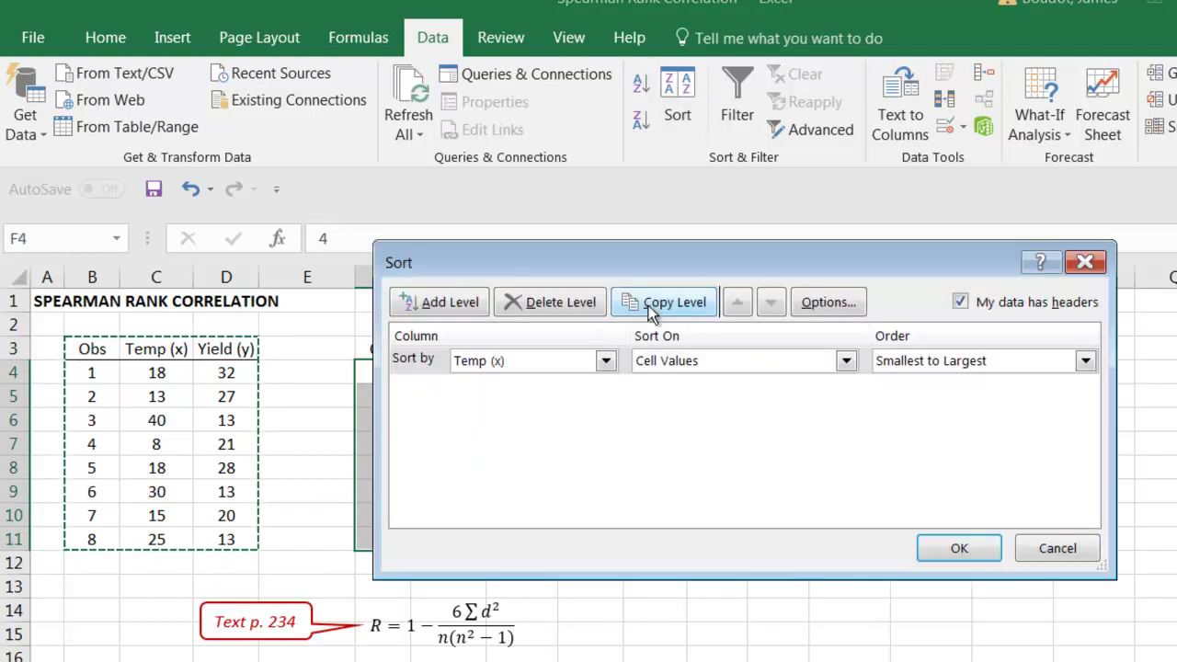
pyautogui.click(605, 361)
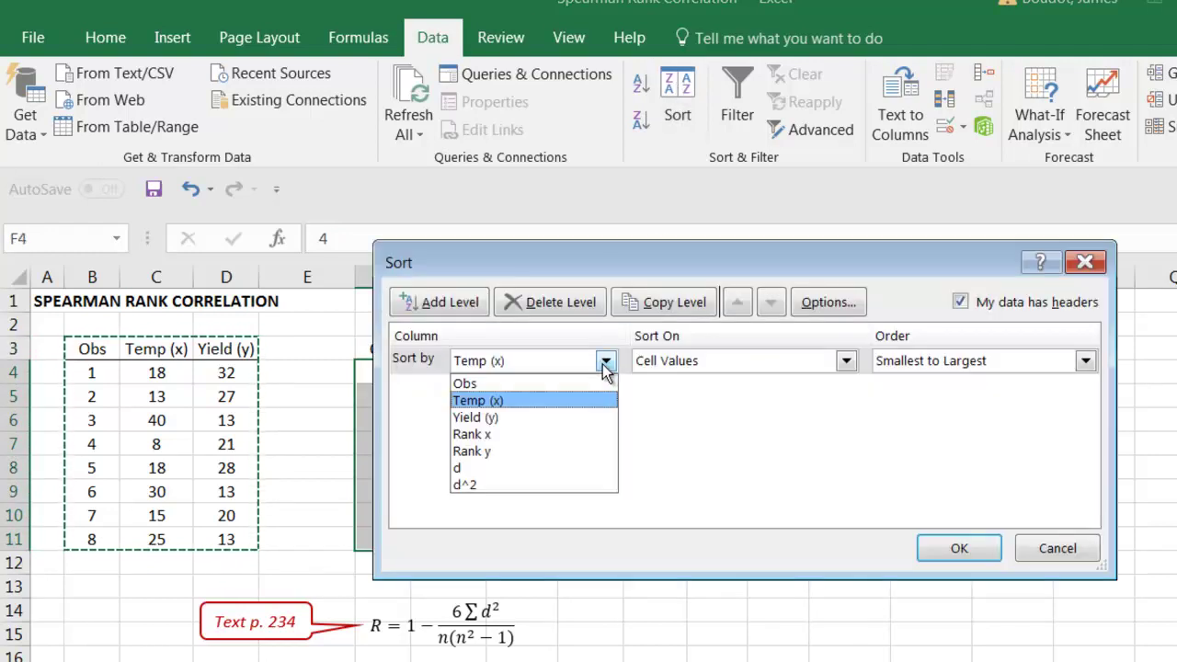
pyautogui.click(473, 418)
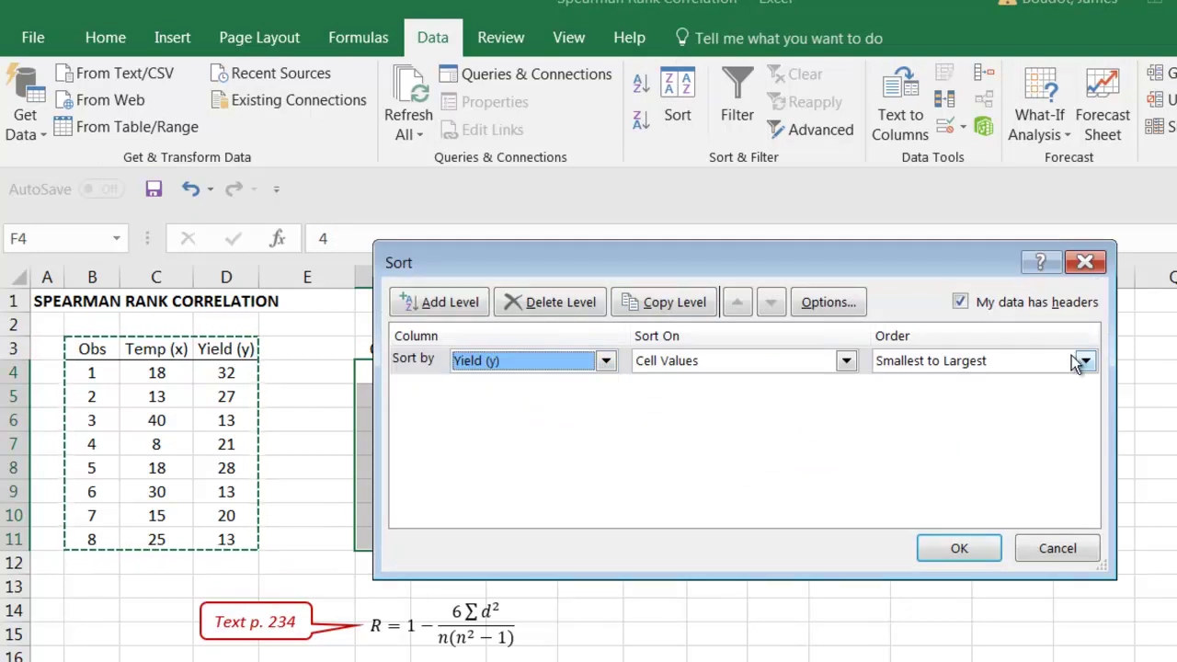
pyautogui.click(959, 548)
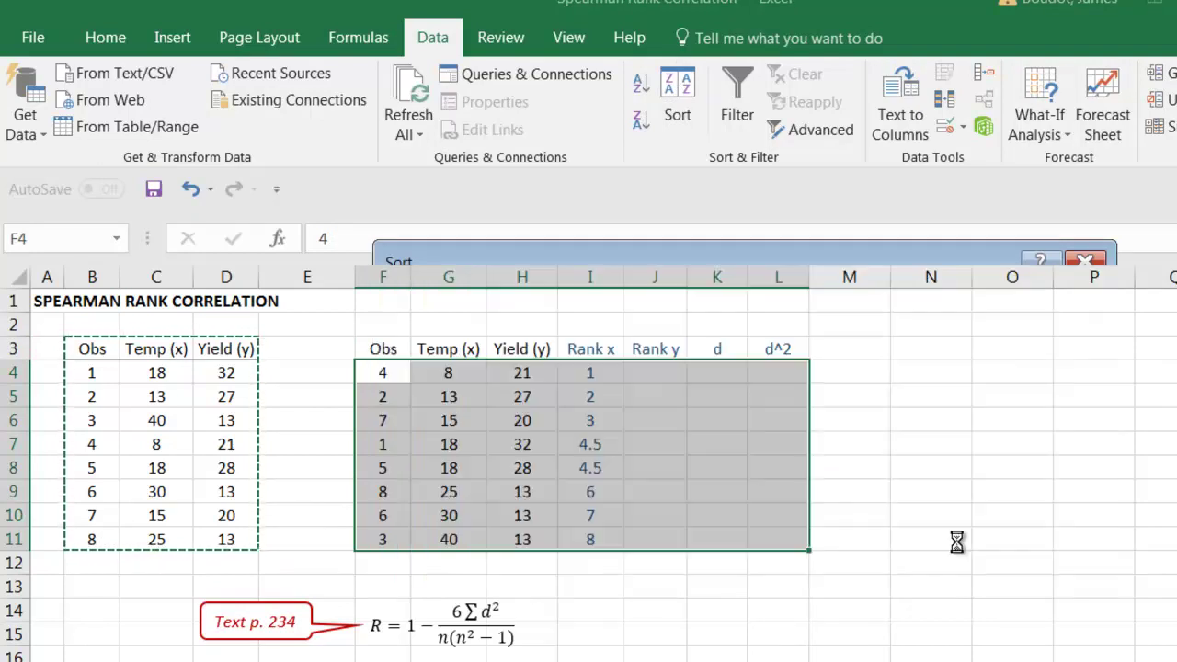
pyautogui.click(943, 447)
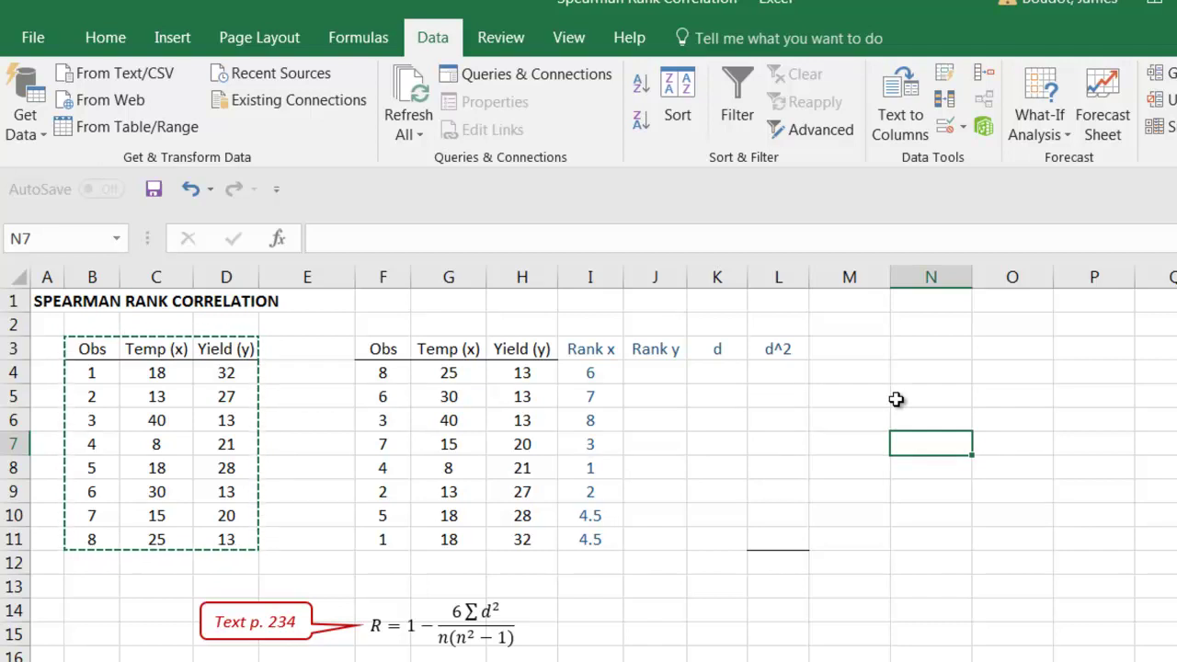
# Step: Number the Rank y column 1 through 8 starting at J4
pyautogui.click(653, 375)
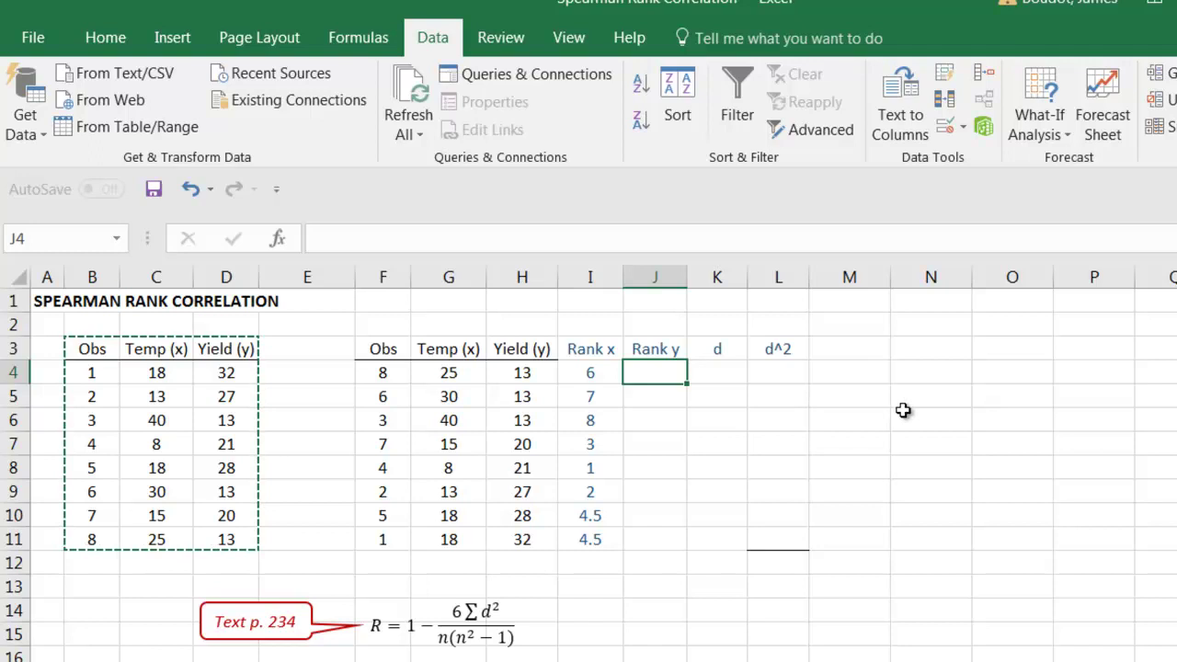
pyautogui.write('1 2 3 4 ')
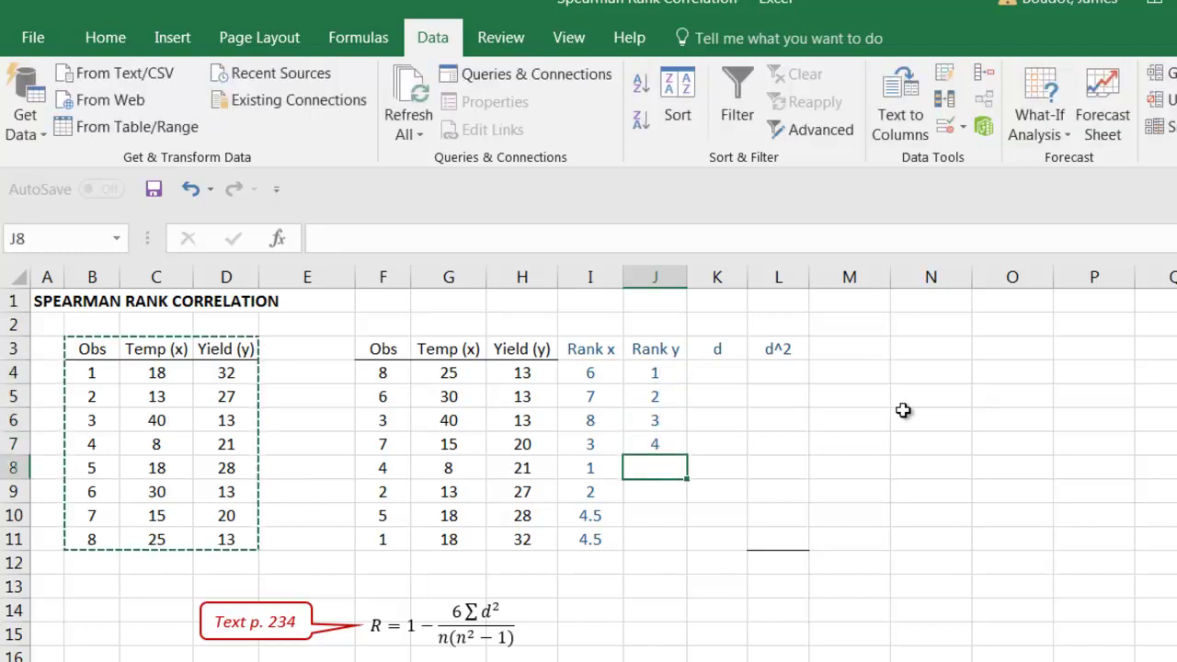
pyautogui.write('5 6')
pyautogui.press('Return')
pyautogui.write('7')
pyautogui.press('Return')
pyautogui.write('8')
pyautogui.press('Return')
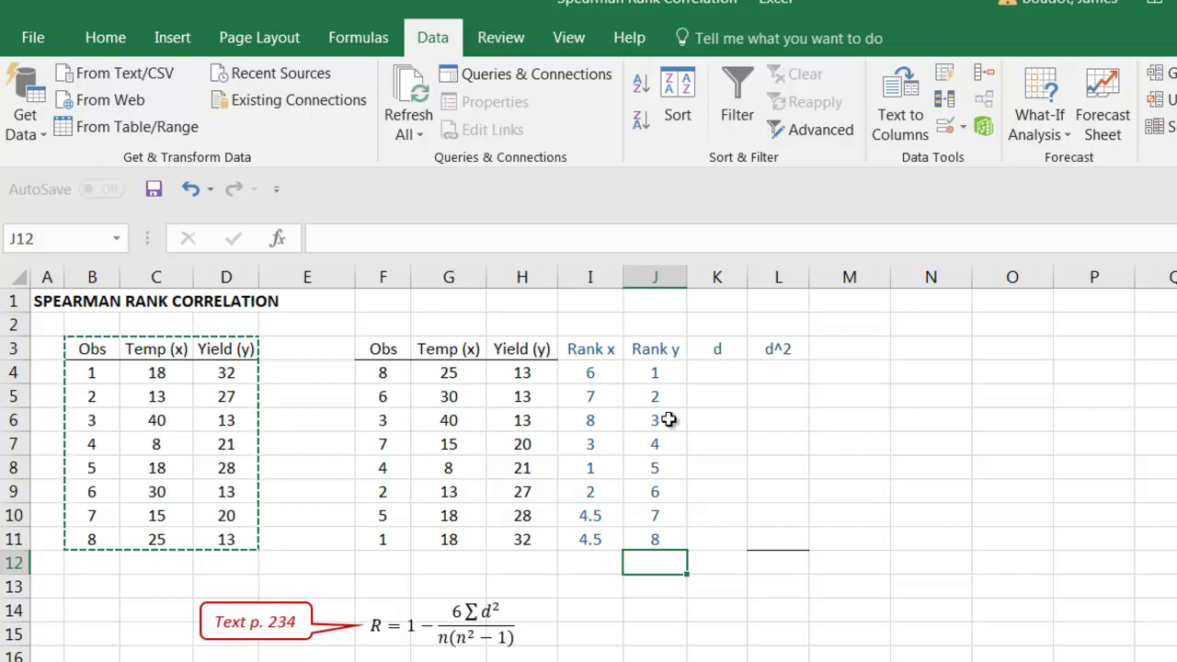
# Step: Give the three yields of 13 the tied rank 2, making Rank y 2, 2, 2, 4–8
pyautogui.click(661, 372)
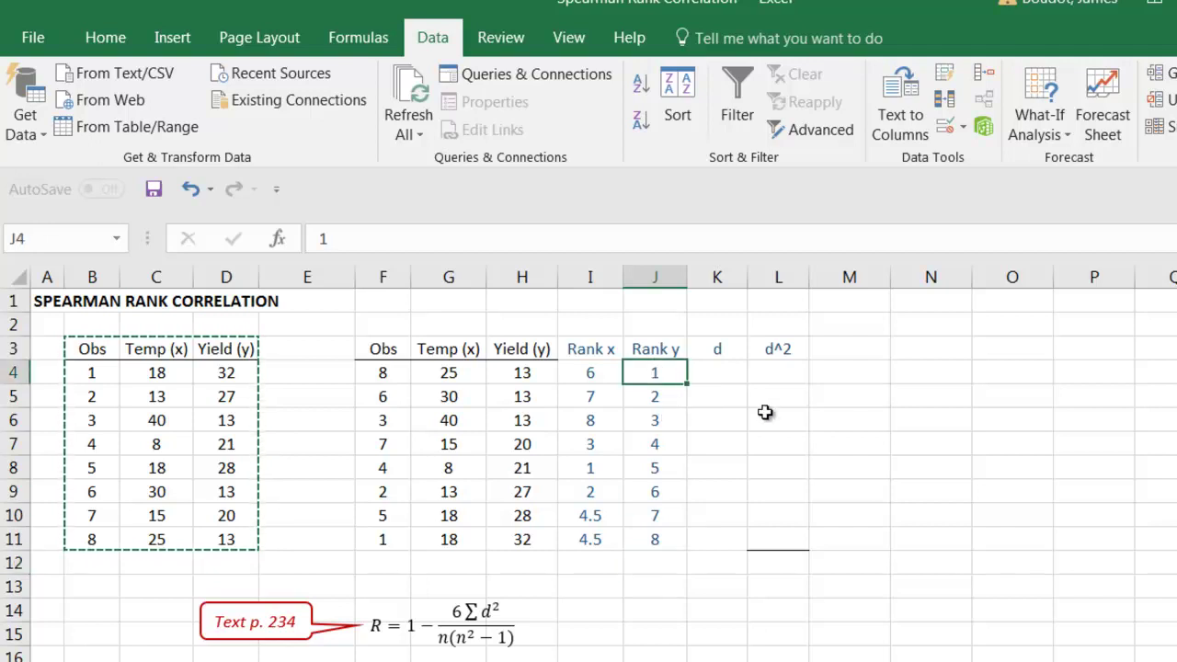
pyautogui.write('2')
pyautogui.press('Return')
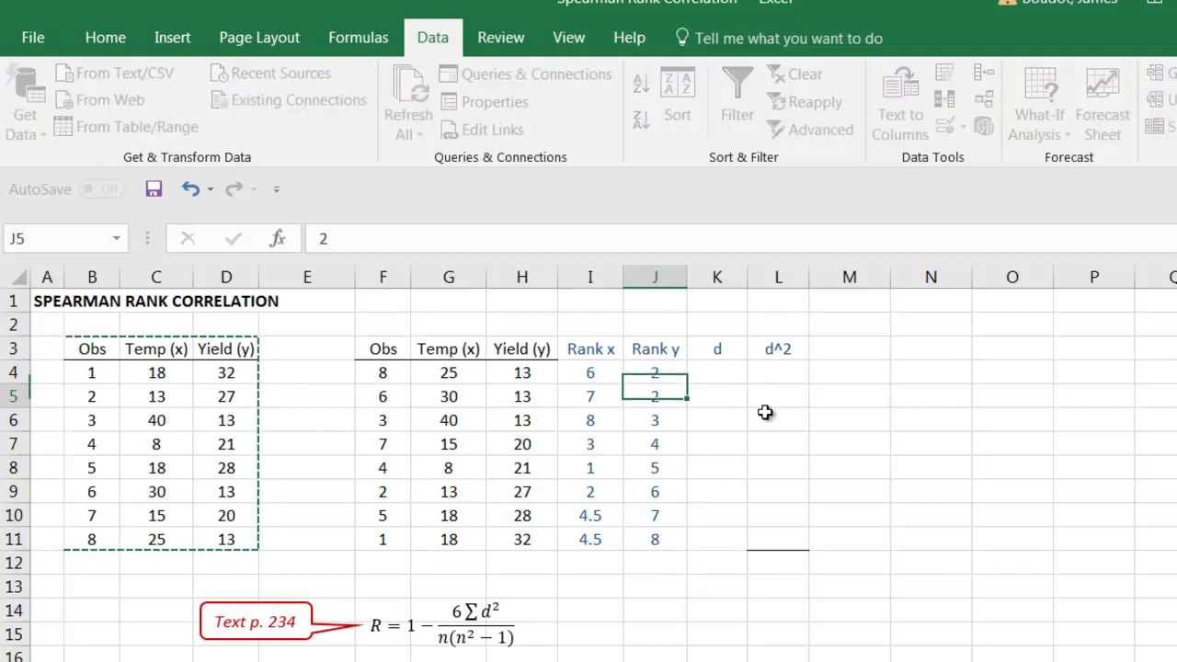
pyautogui.press('Return')
pyautogui.write('2')
pyautogui.press('Return')
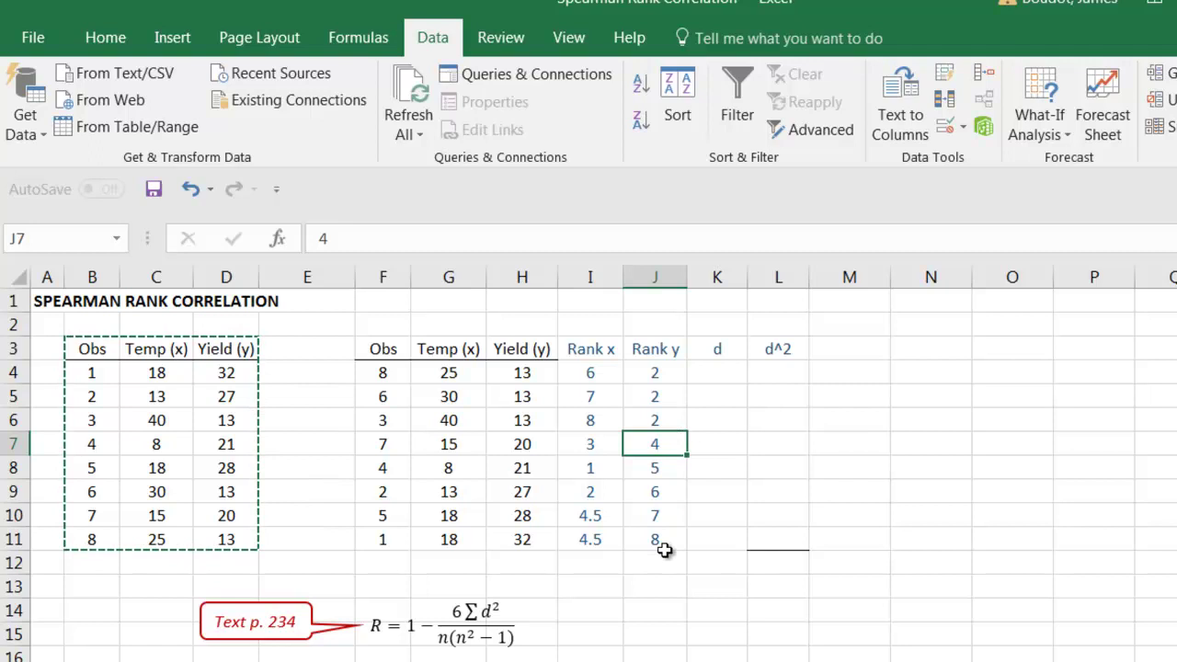
pyautogui.click(924, 442)
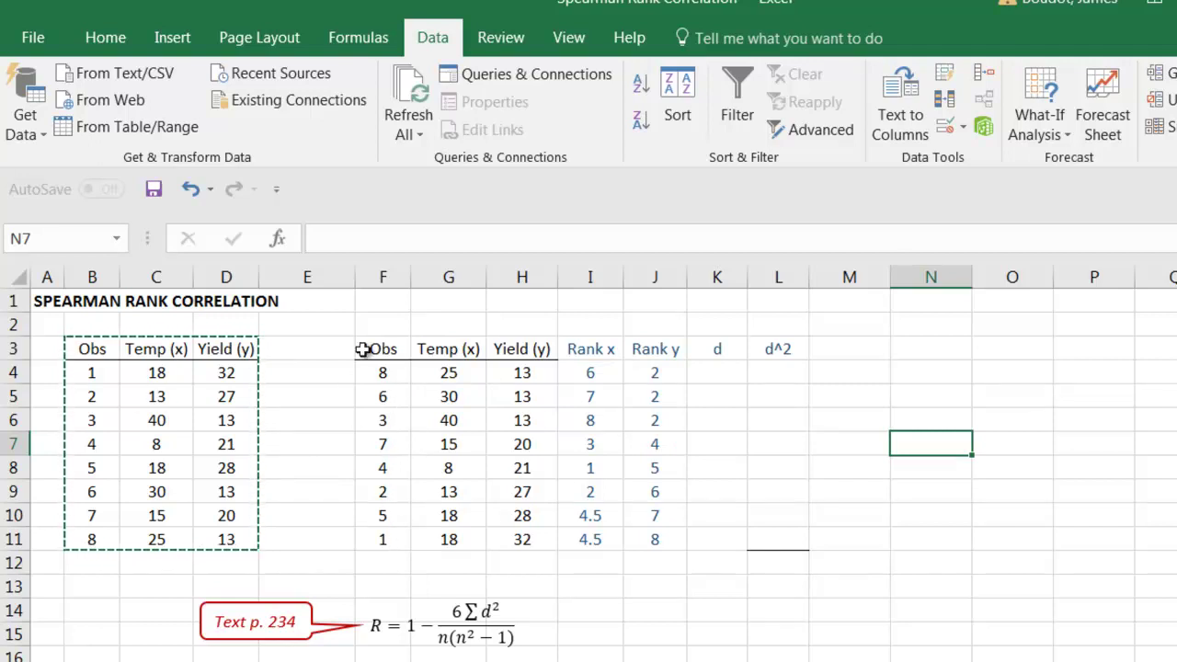
# Step: Sort F3:L11 by Obs to restore observation order 1 to 8
pyautogui.moveTo(376, 350); pyautogui.dragTo(784, 536)
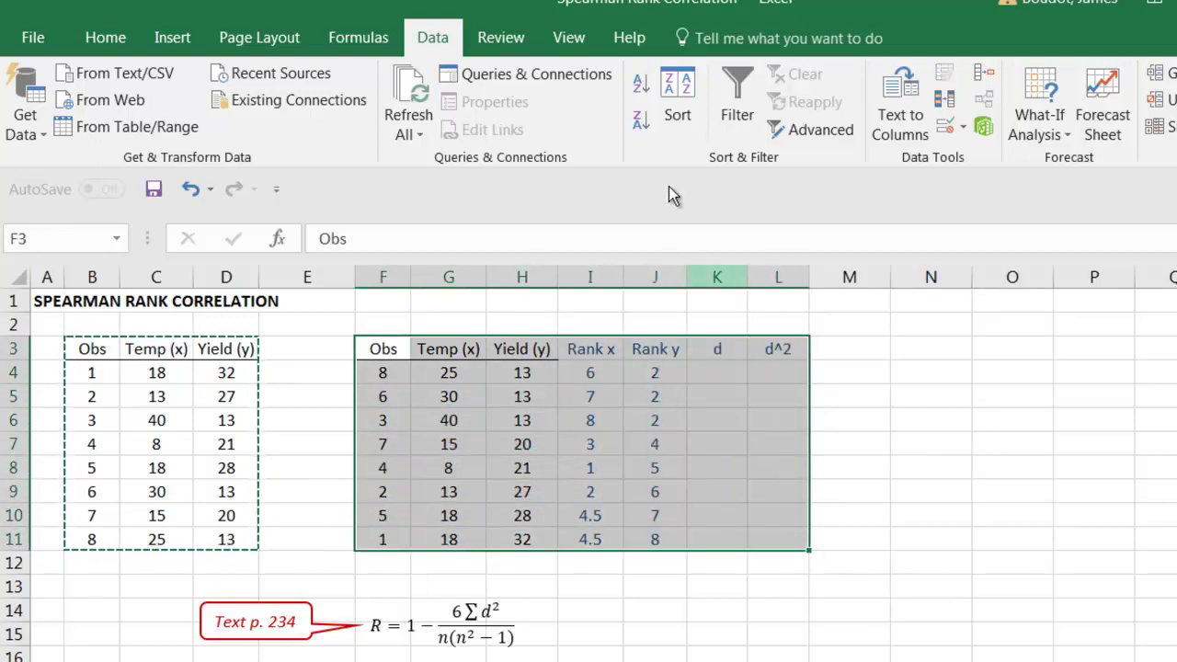
pyautogui.click(677, 99)
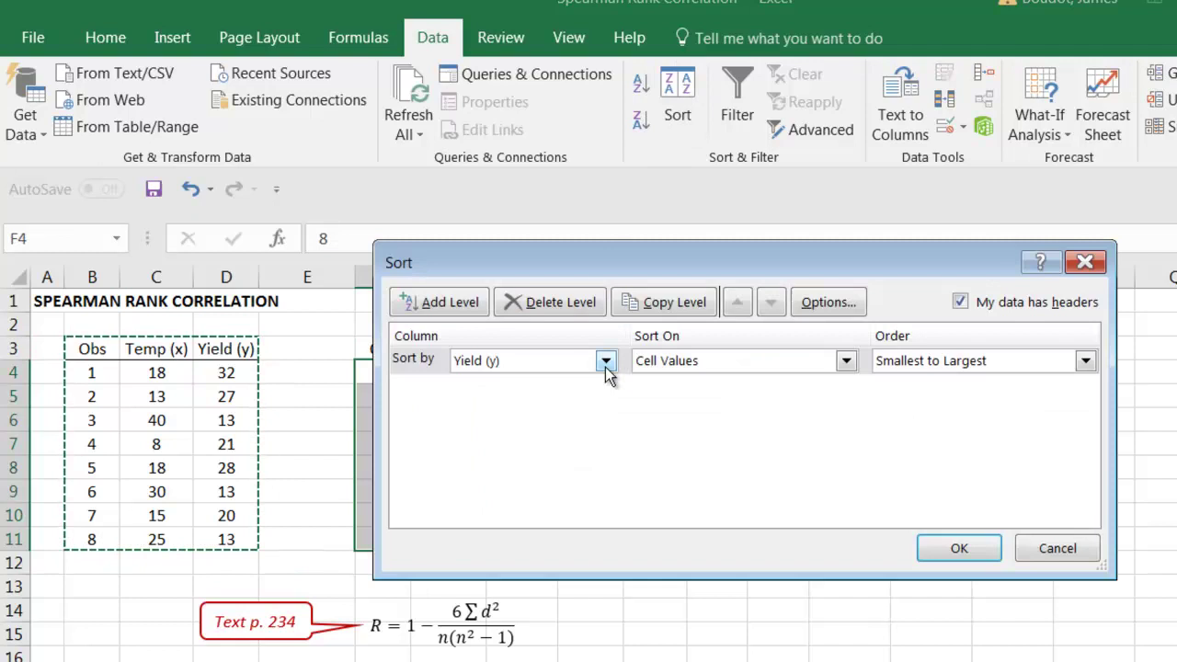
pyautogui.click(605, 361)
pyautogui.click(467, 384)
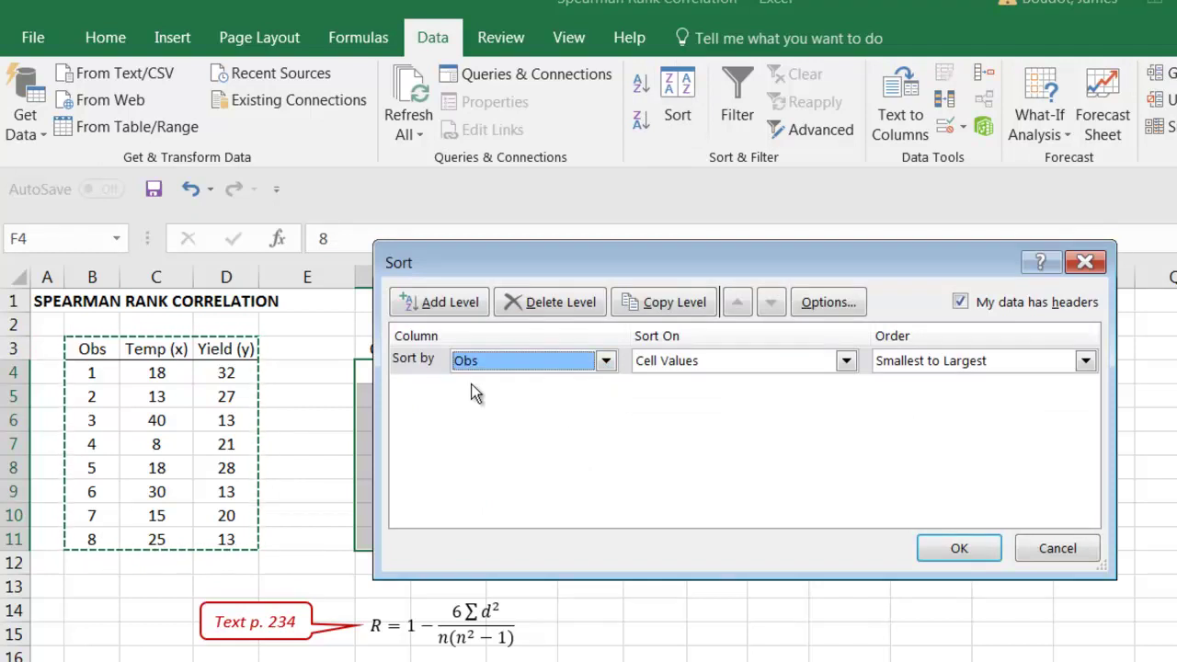
pyautogui.click(957, 550)
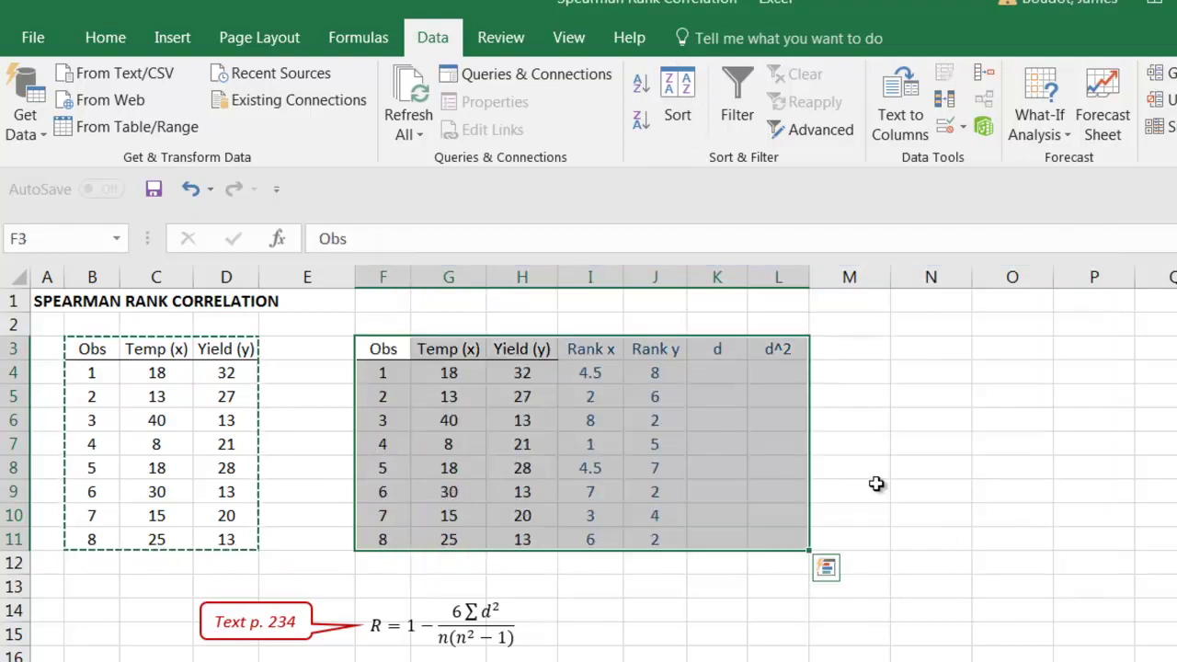
pyautogui.click(954, 459)
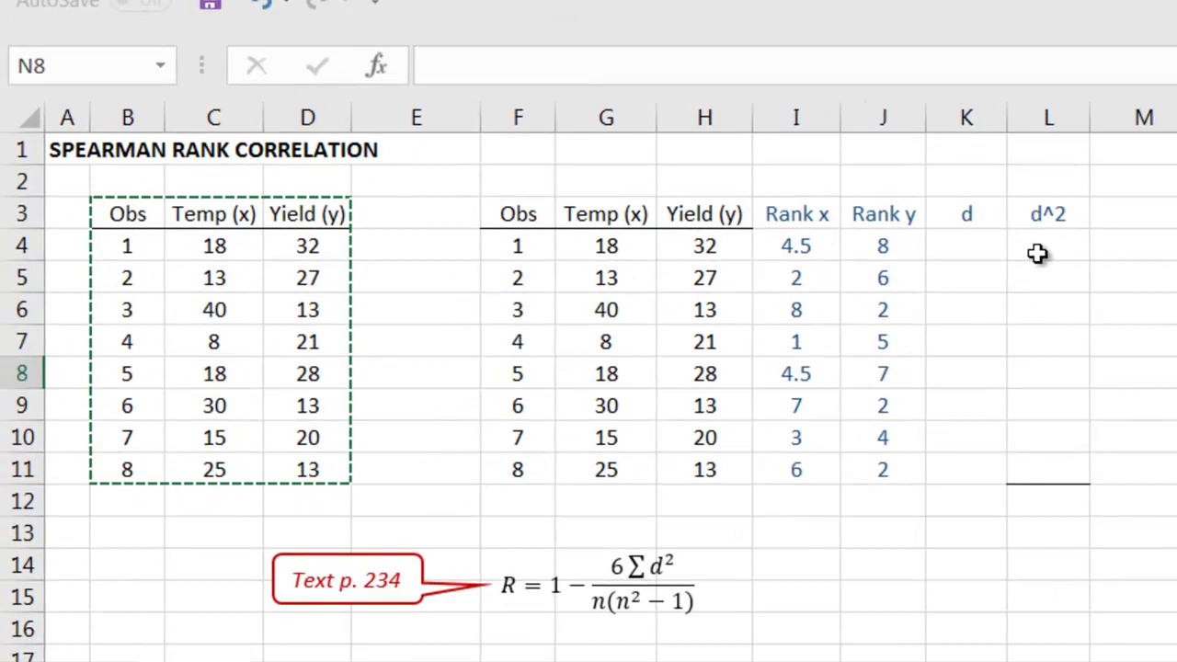
# Step: Enter d as =I4-J4 and d^2 as =K4^2, then fill both down to row 11
pyautogui.click(962, 248)
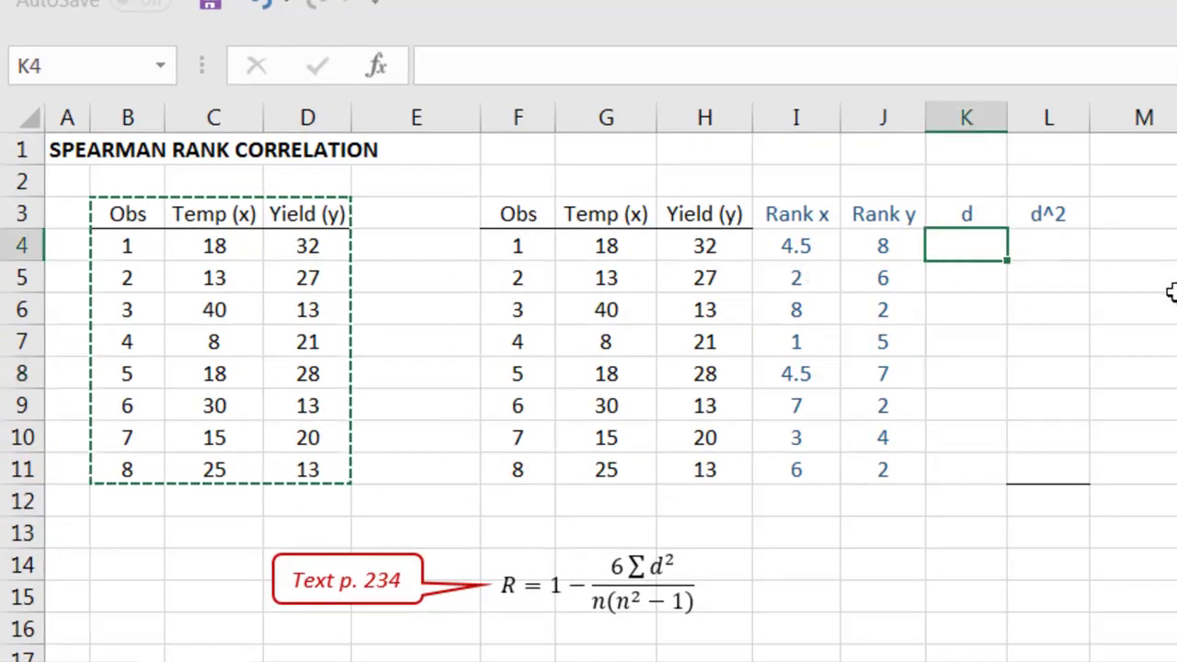
pyautogui.write('=i4')
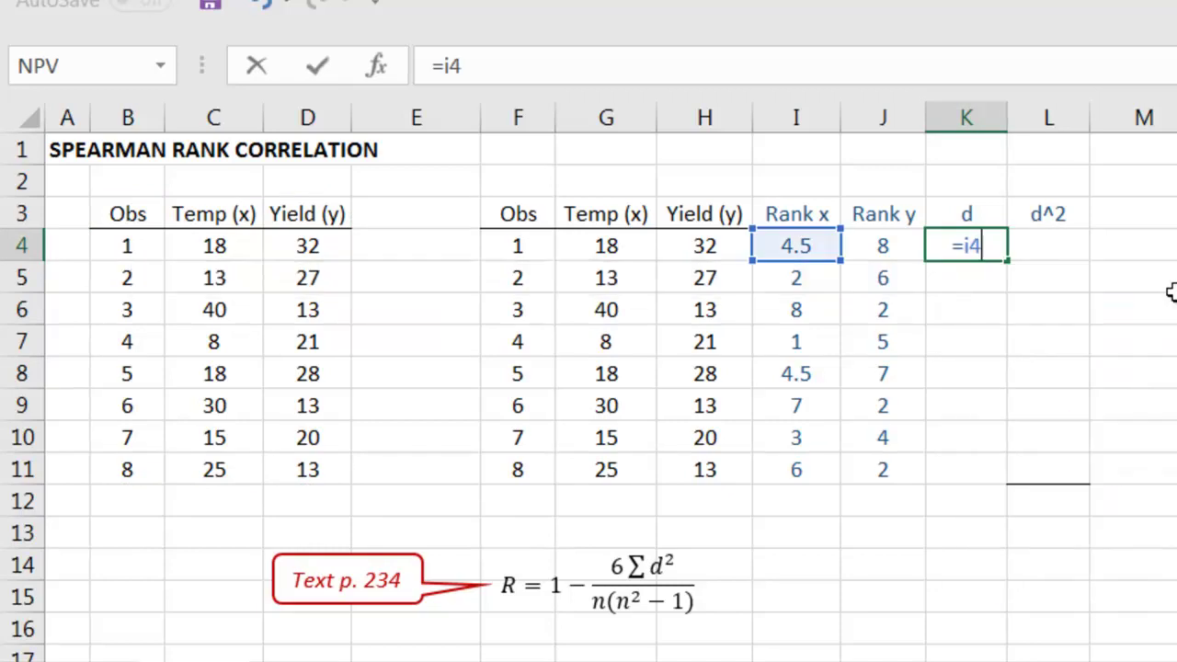
pyautogui.write('-j')
pyautogui.write('4')
pyautogui.press('Return')
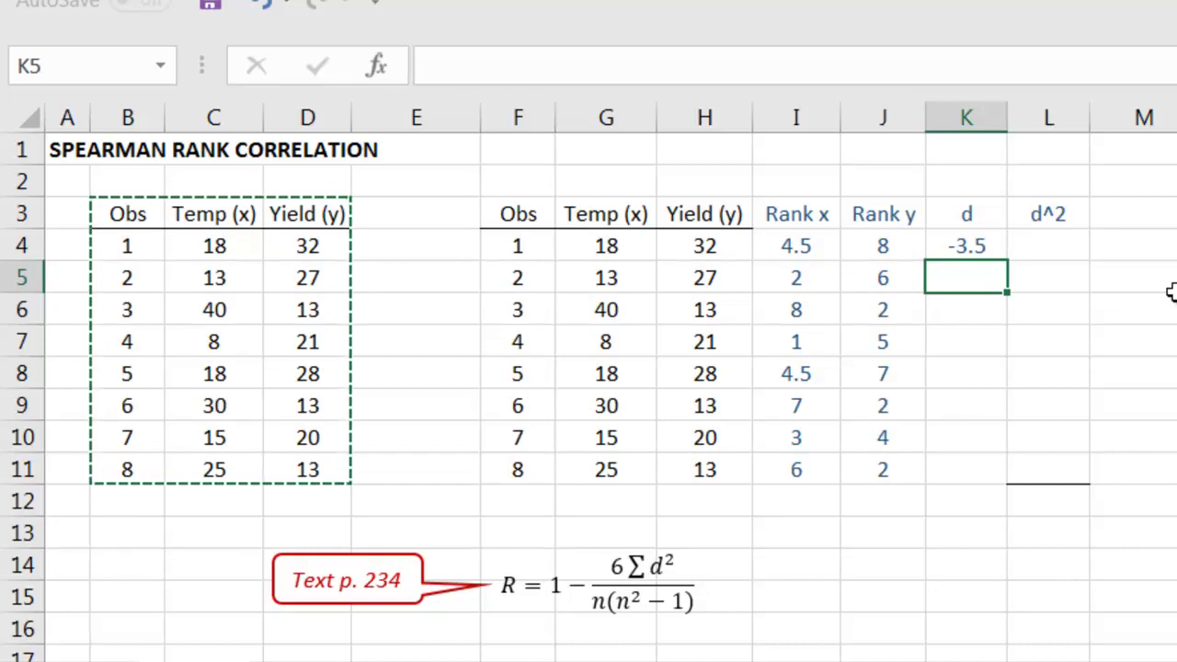
pyautogui.click(1051, 246)
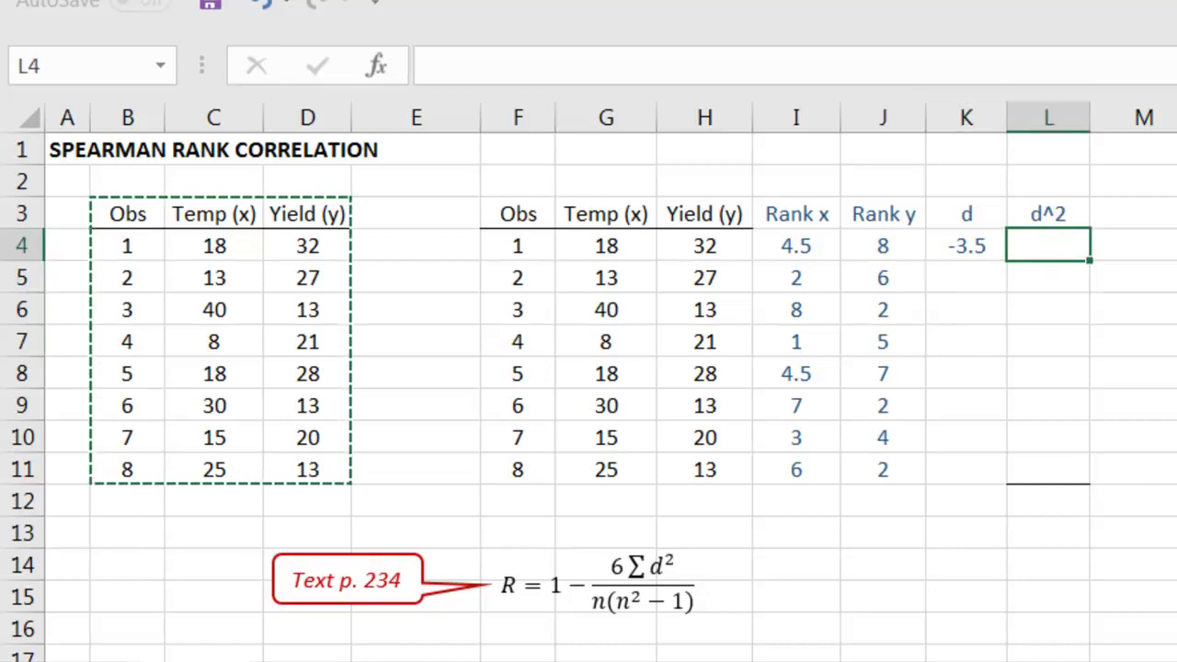
pyautogui.write('=k')
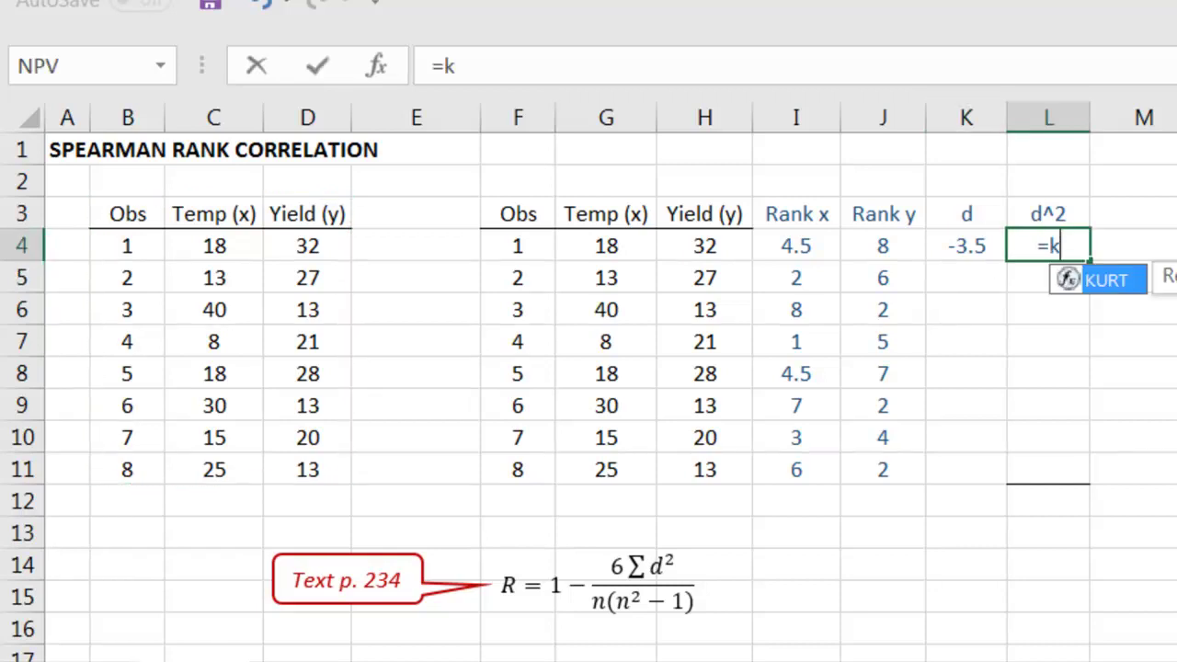
pyautogui.write('4^')
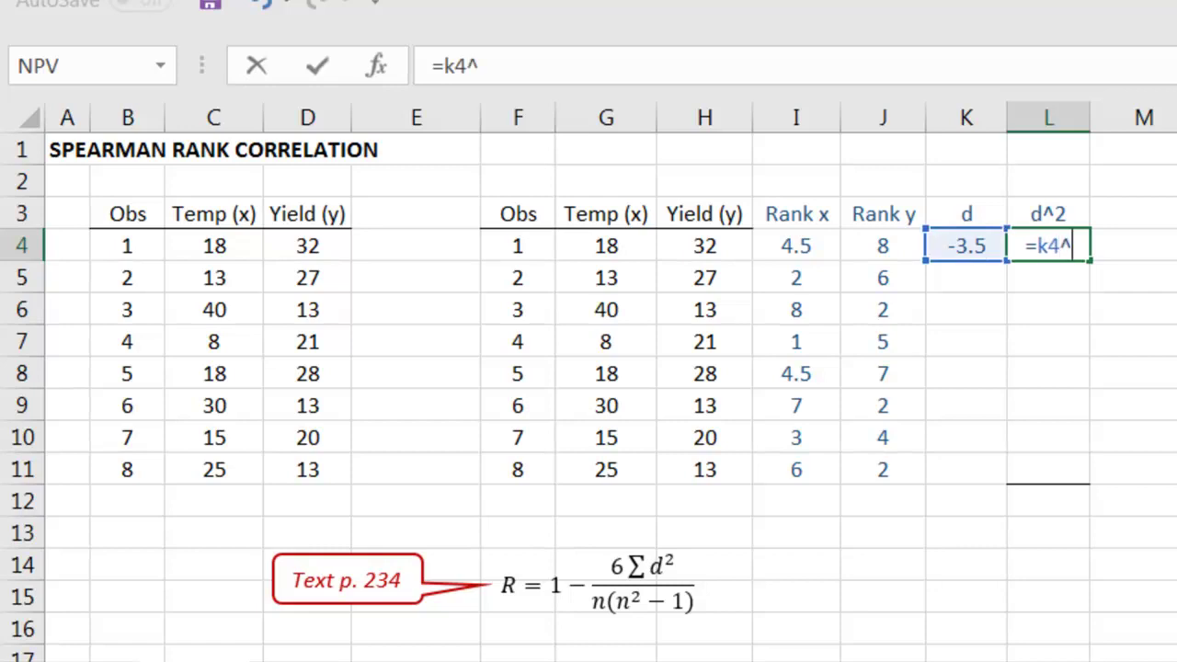
pyautogui.write('2')
pyautogui.press('Return')
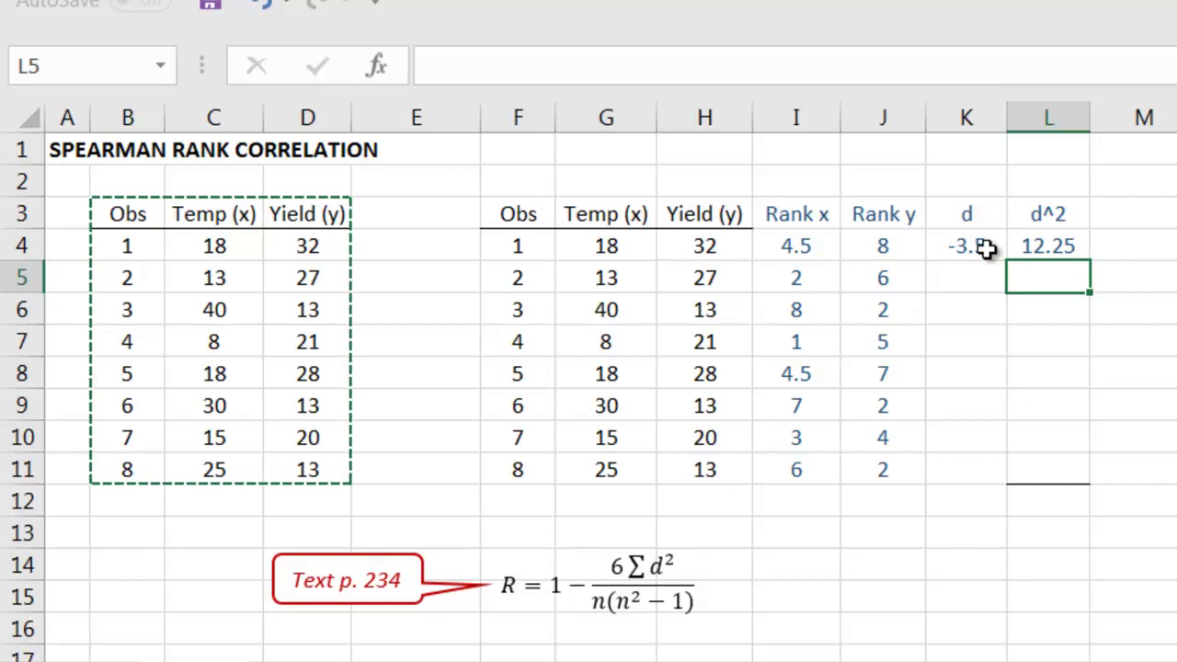
pyautogui.moveTo(966, 245)
pyautogui.mouseDown()
pyautogui.moveTo(1030, 244)
pyautogui.moveTo(1092, 478)
pyautogui.mouseUp()
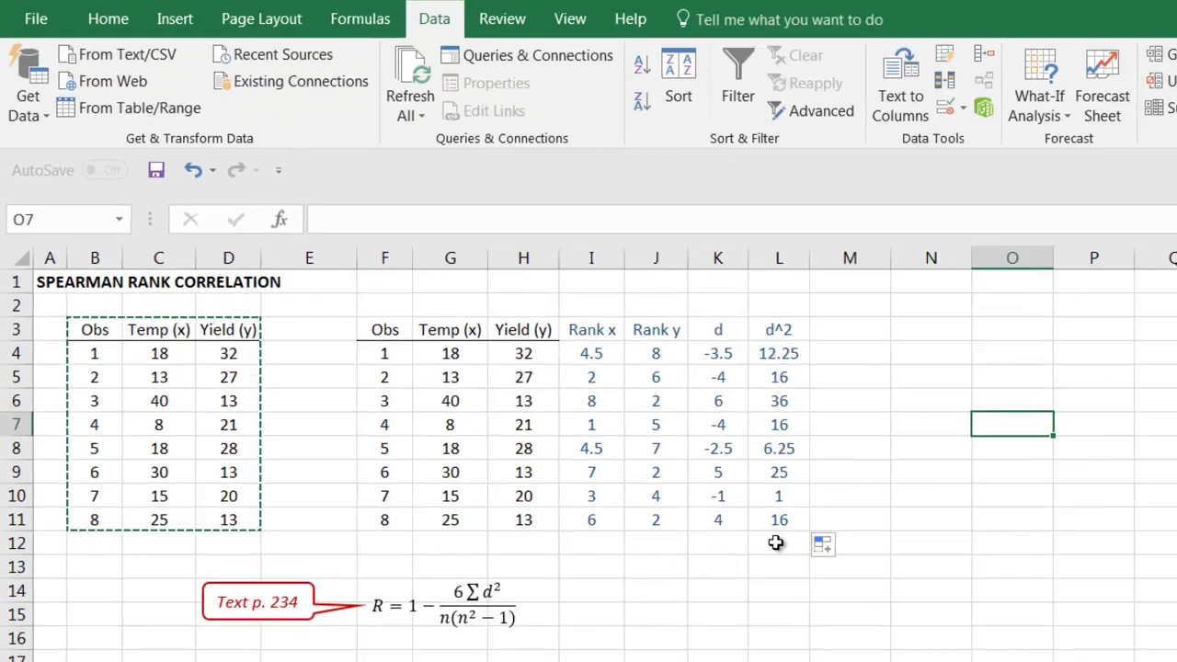
# Step: AutoSum the d^2 values into L12, giving 128.5
pyautogui.click(770, 543)
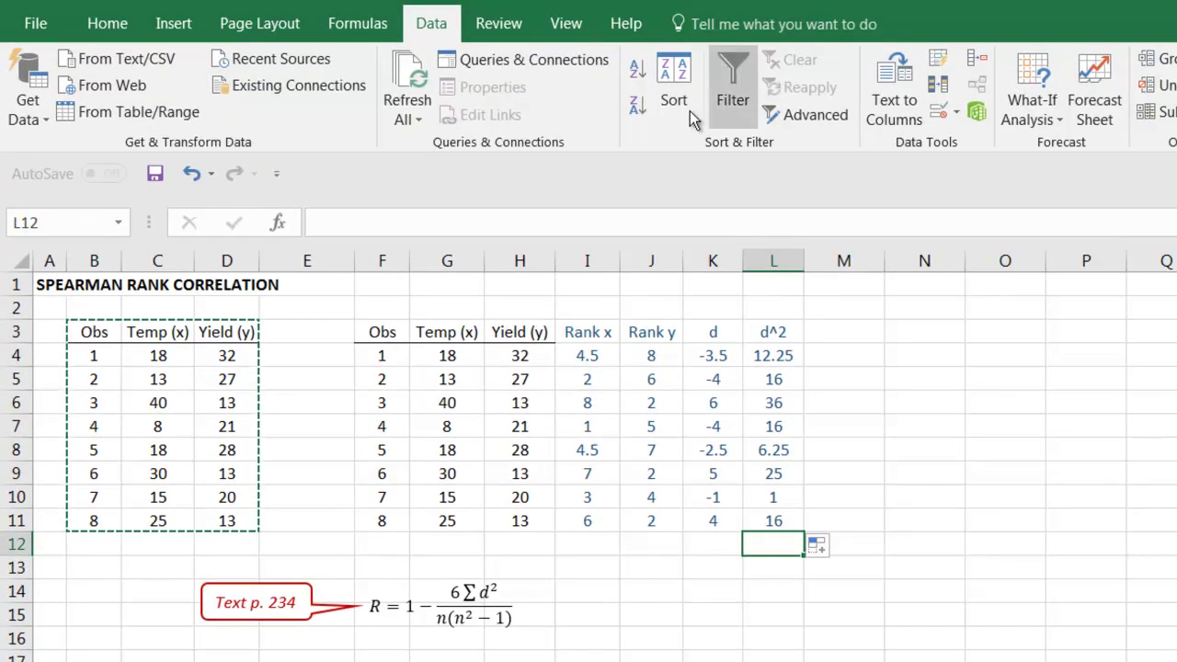
pyautogui.click(109, 25)
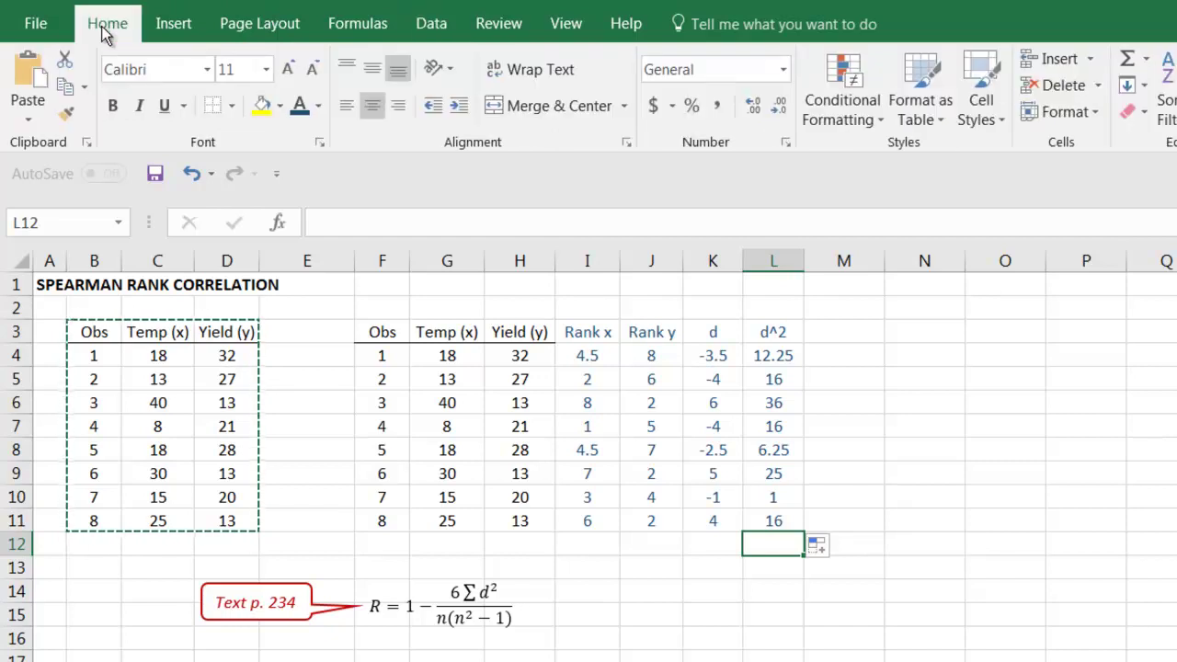
pyautogui.click(1127, 60)
pyautogui.press('Return')
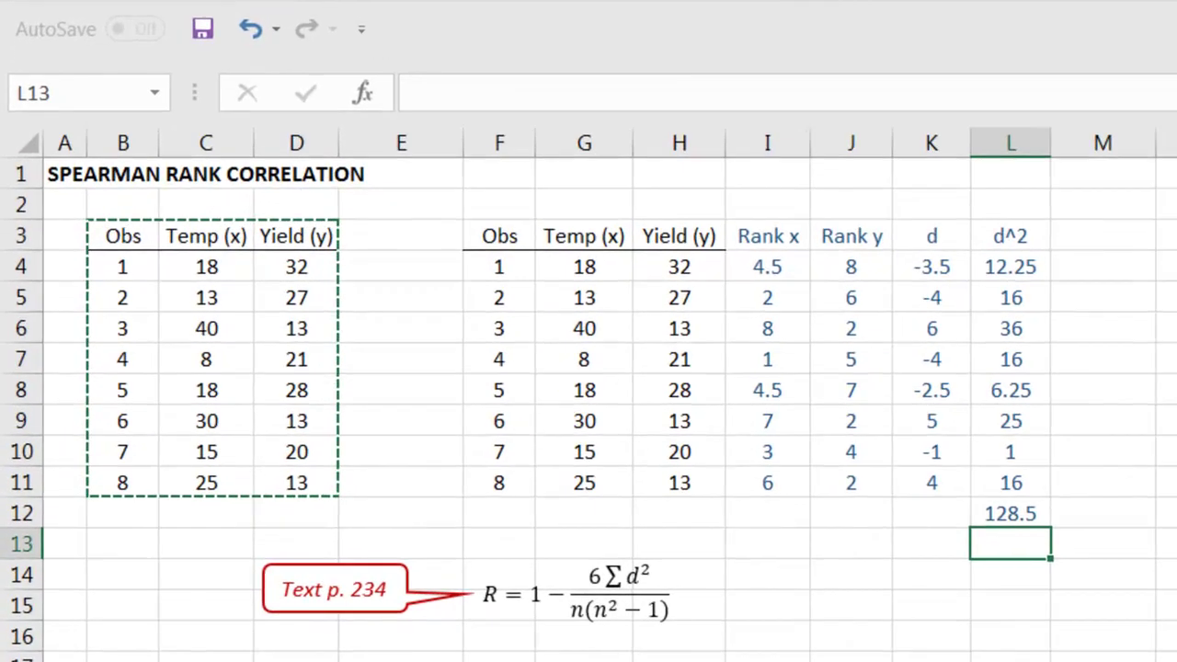
pyautogui.press('Escape')
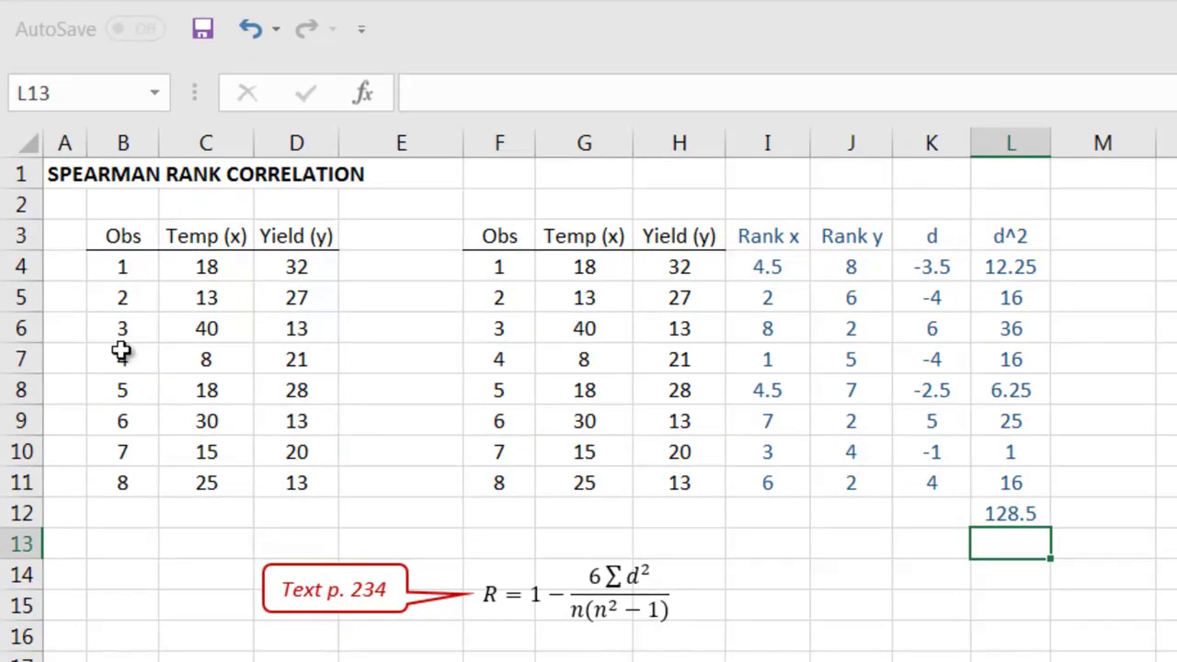
# Step: Enter the Spearman formula '=1 - 6*128.5/(8*(64-1)) as text in I14
pyautogui.click(775, 574)
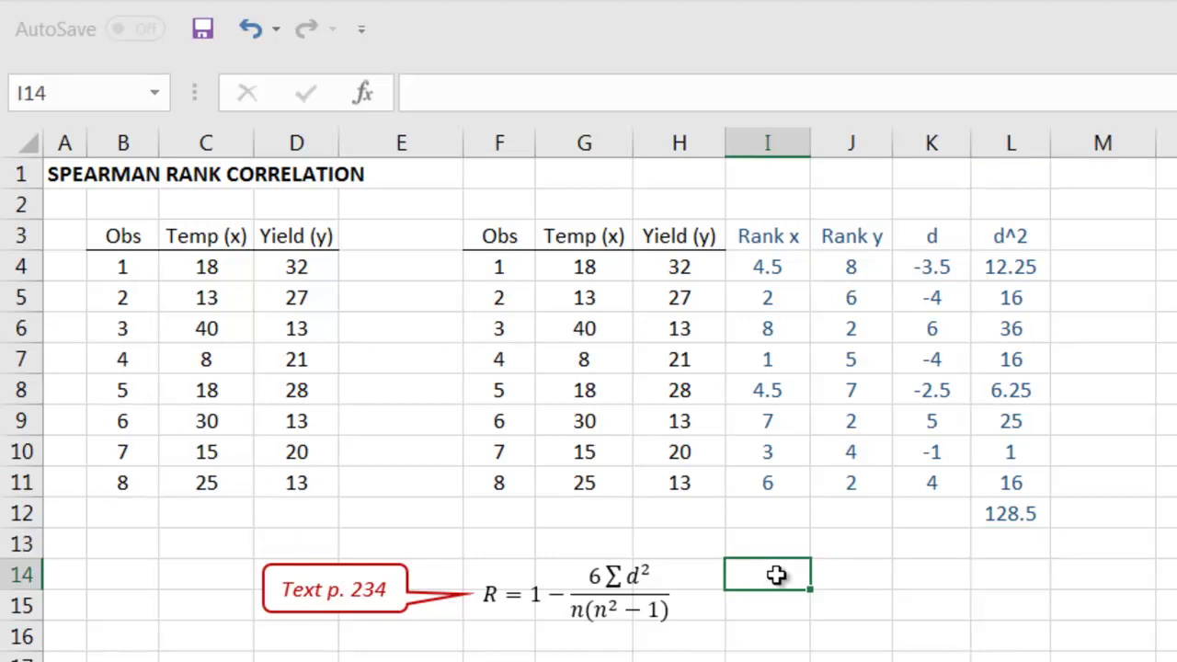
pyautogui.write("'=1")
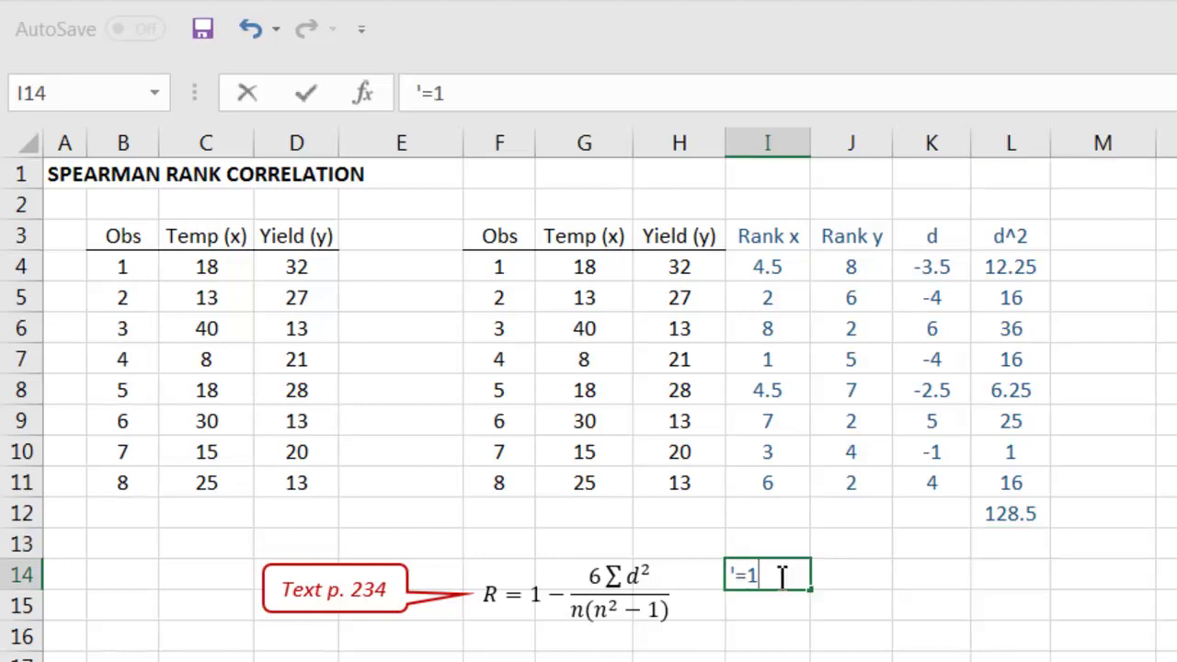
pyautogui.write(' - 6*')
pyautogui.write('128')
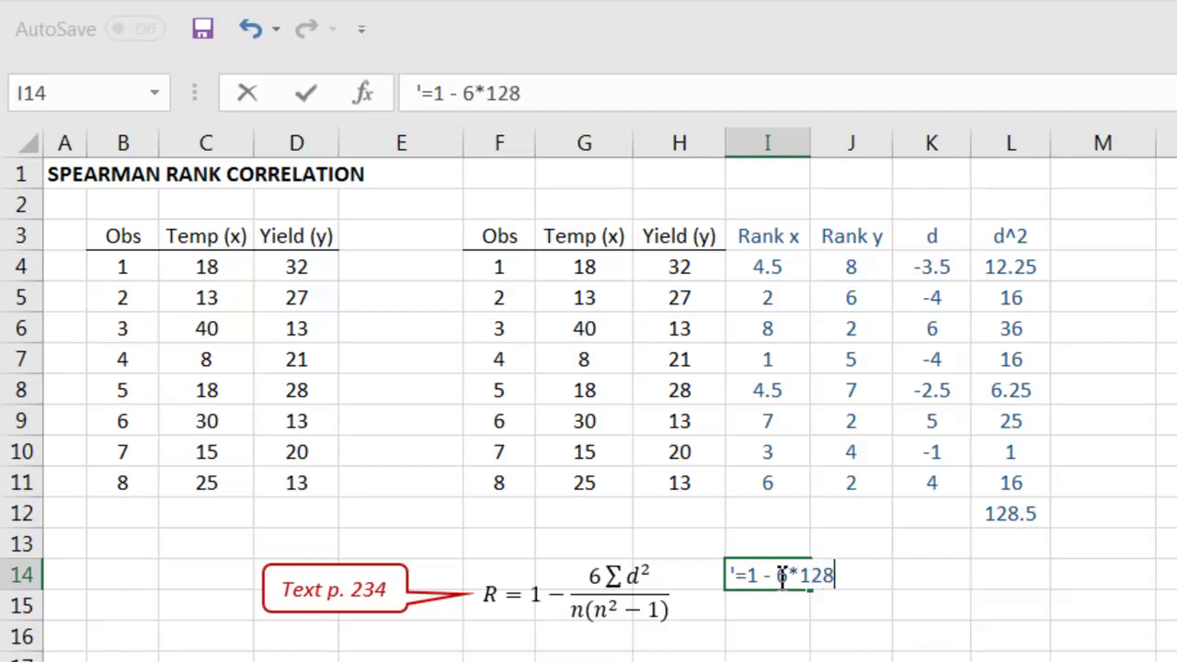
pyautogui.write('.5')
pyautogui.write('/(')
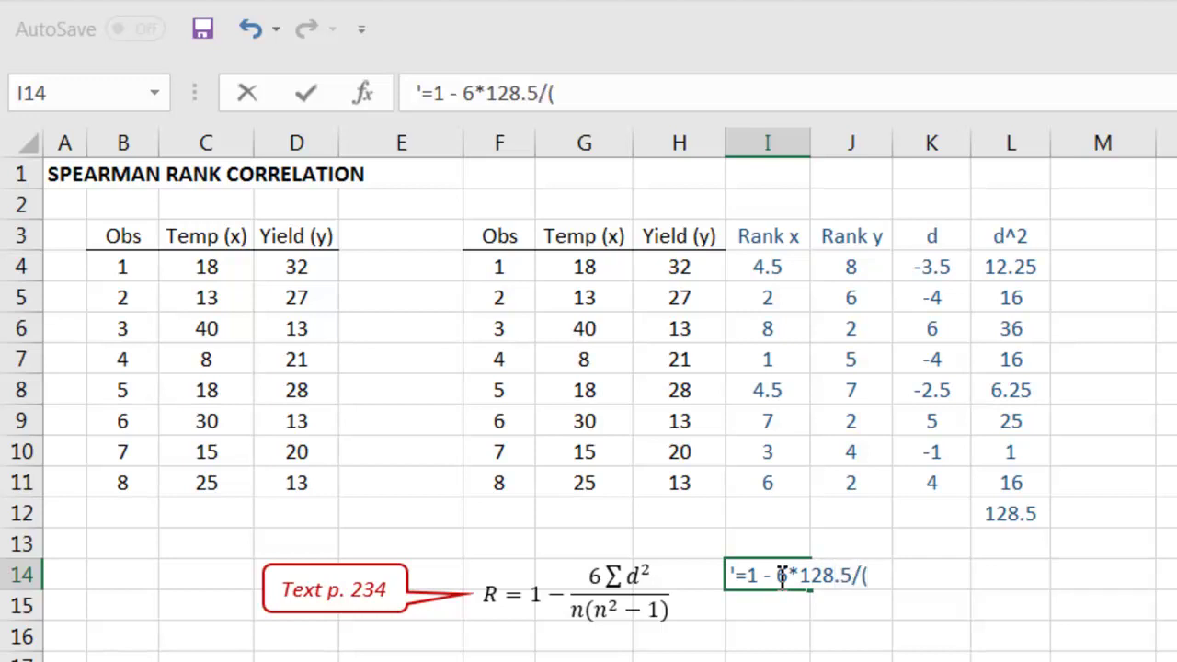
pyautogui.write('8*')
pyautogui.write('(')
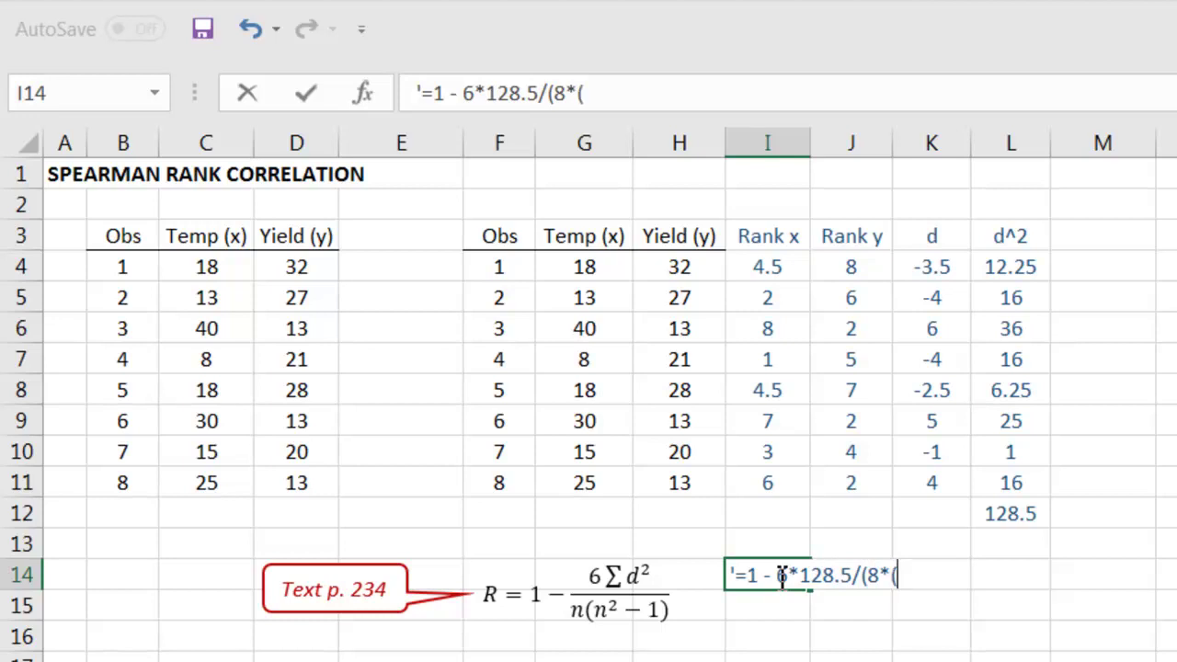
pyautogui.write('64-1')
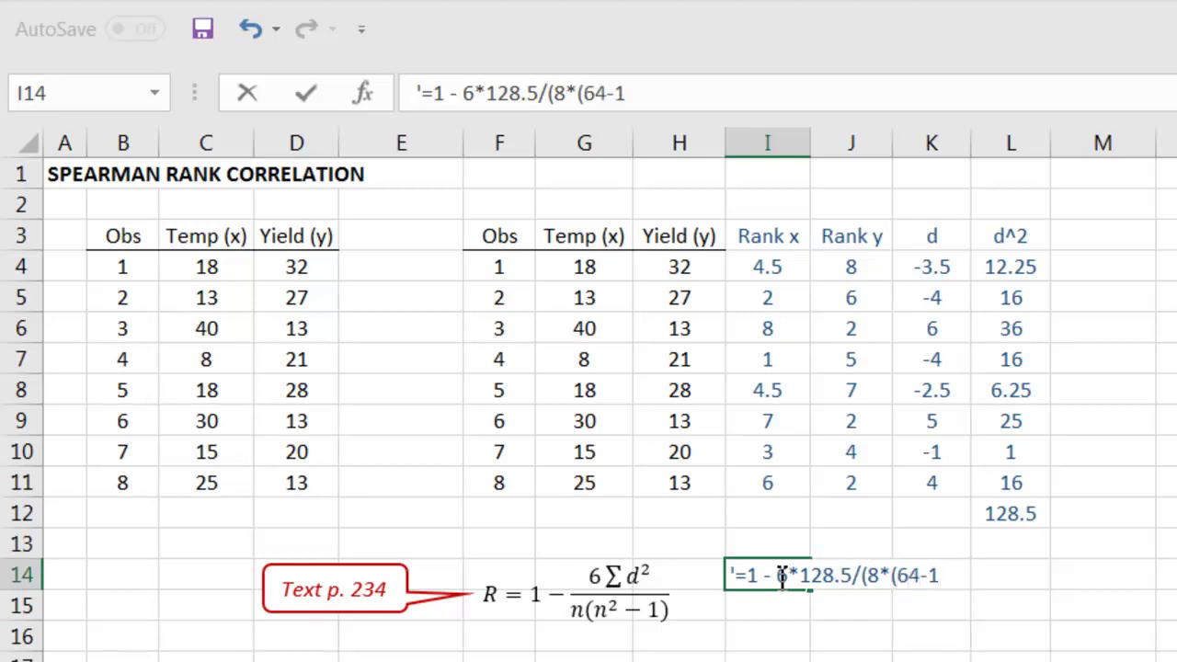
pyautogui.write('))')
pyautogui.press('Return')
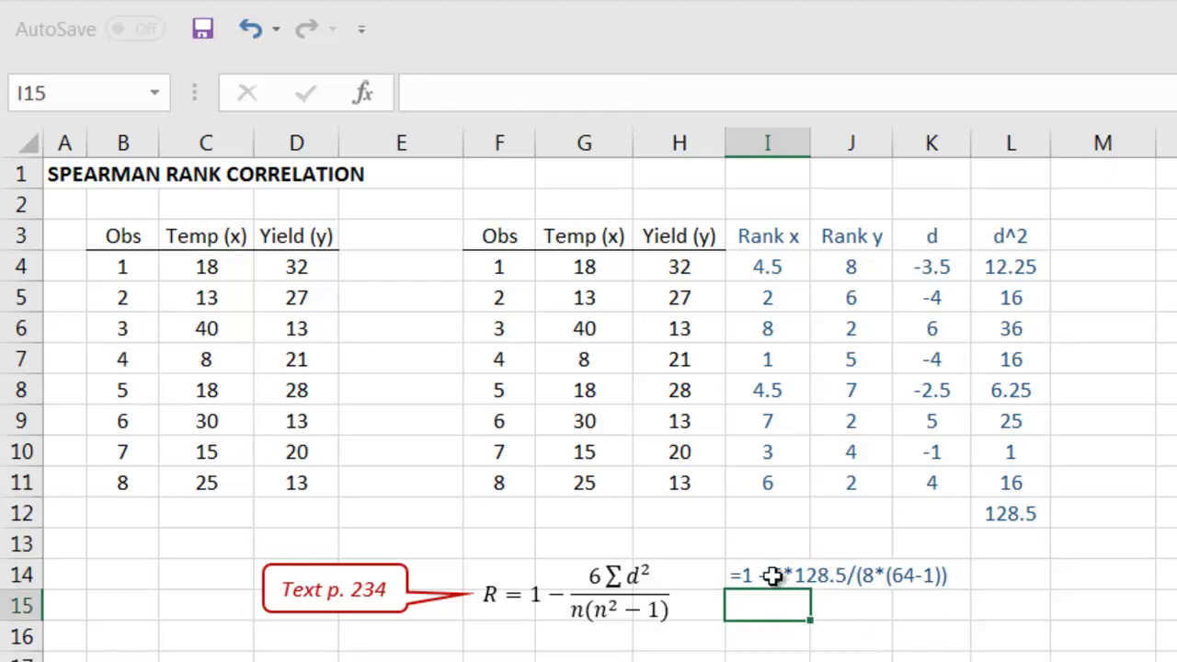
# Step: Copy the formula text to I15 and drop its apostrophe so it evaluates to -0.53
pyautogui.click(772, 575)
pyautogui.rightClick(773, 576)
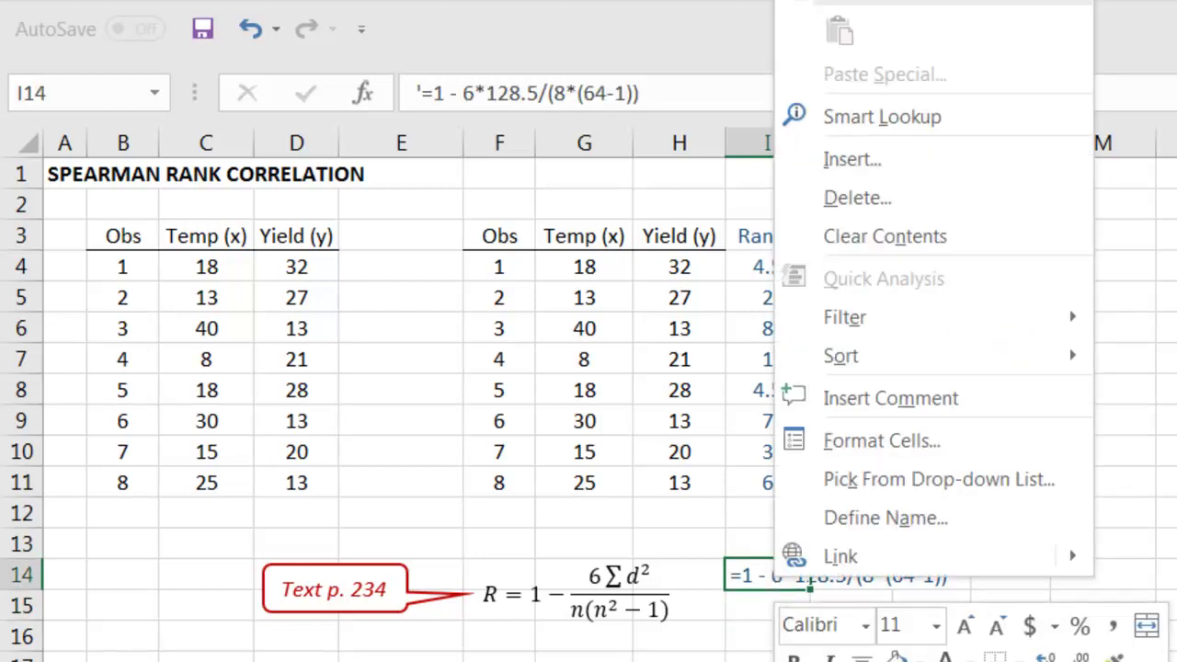
pyautogui.hotkey('ctrl', 'c')
pyautogui.click(777, 607)
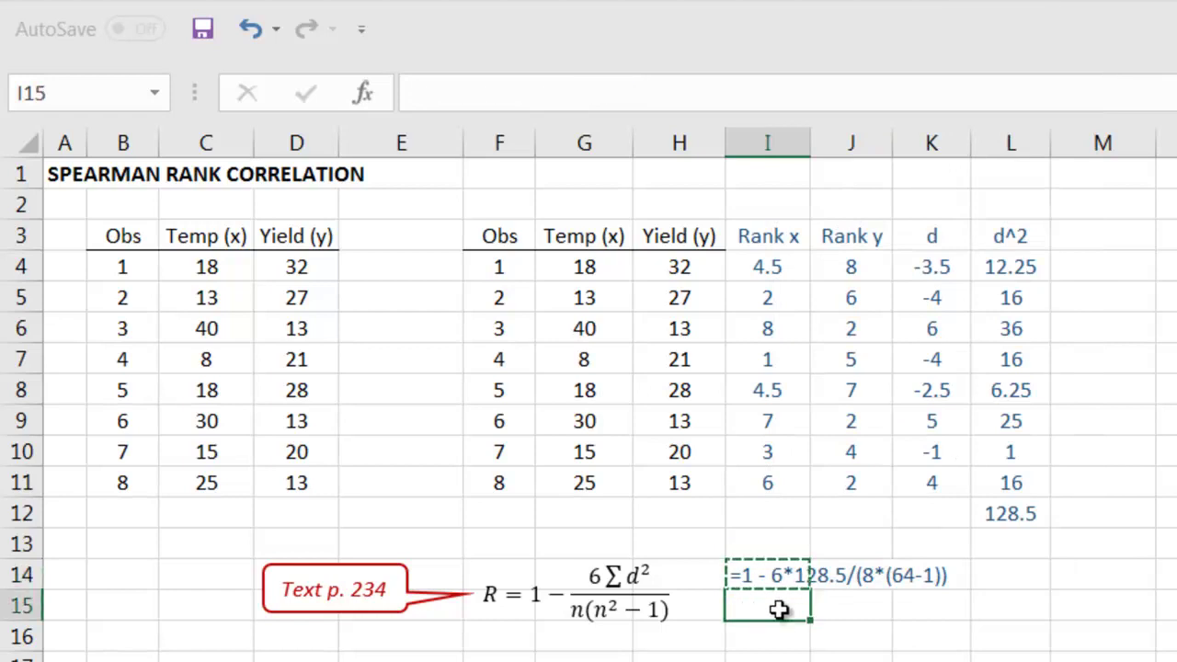
pyautogui.rightClick(778, 609)
pyautogui.click(832, 29)
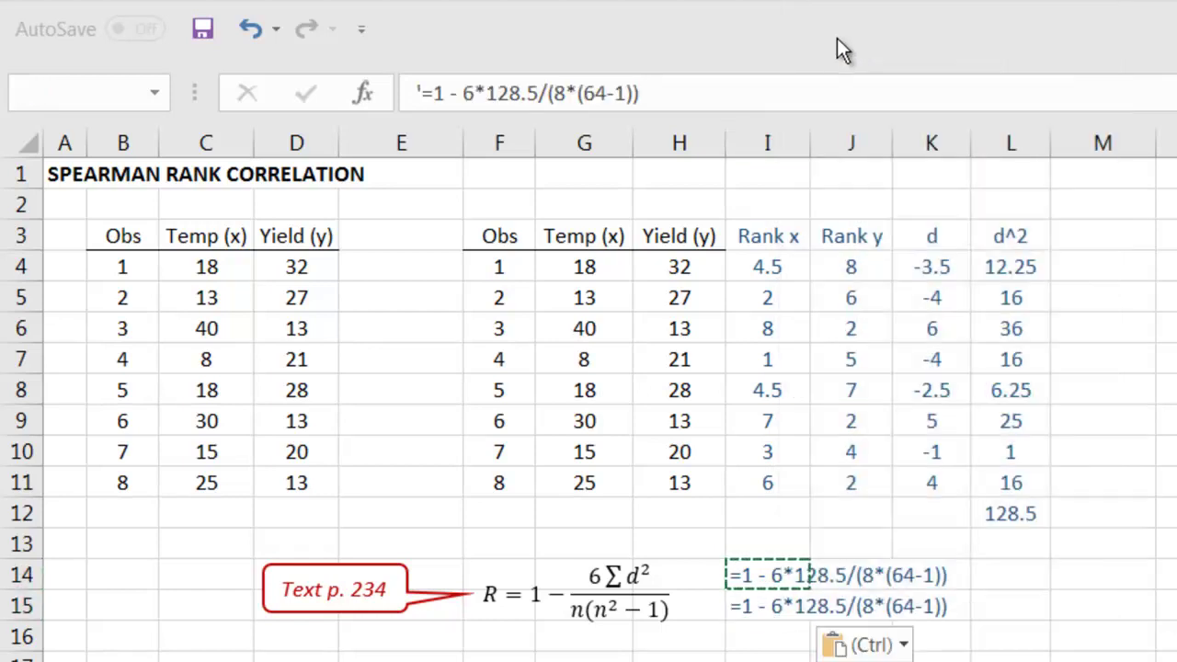
pyautogui.click(417, 89)
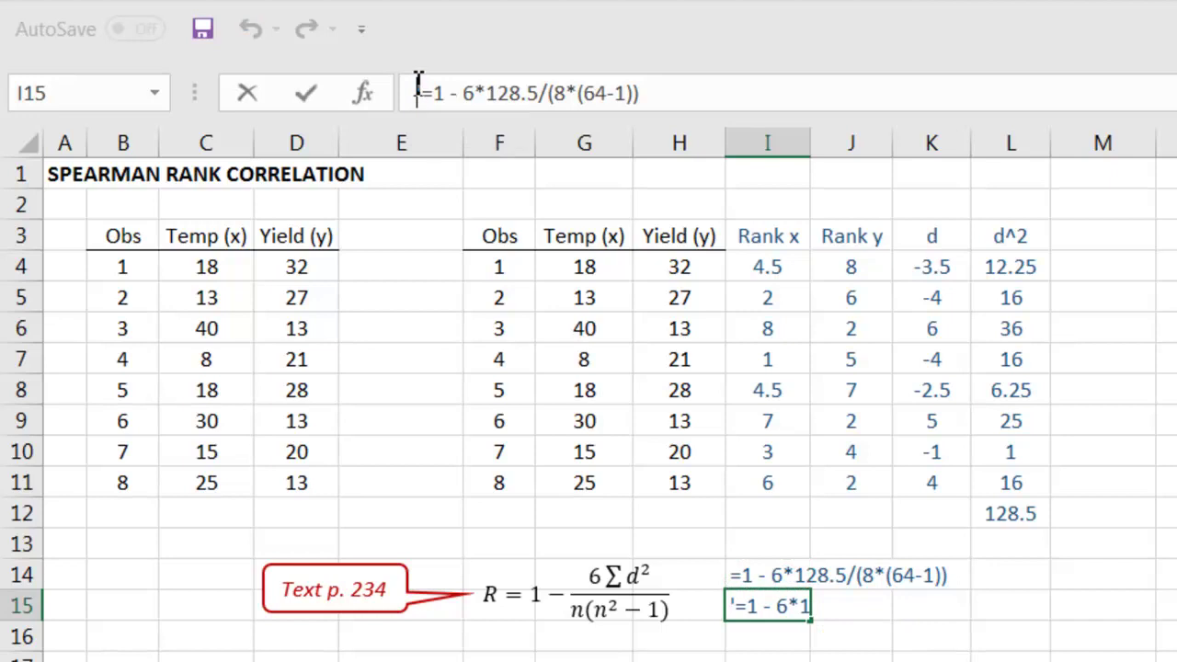
pyautogui.press('BackSpace')
pyautogui.press('Return')
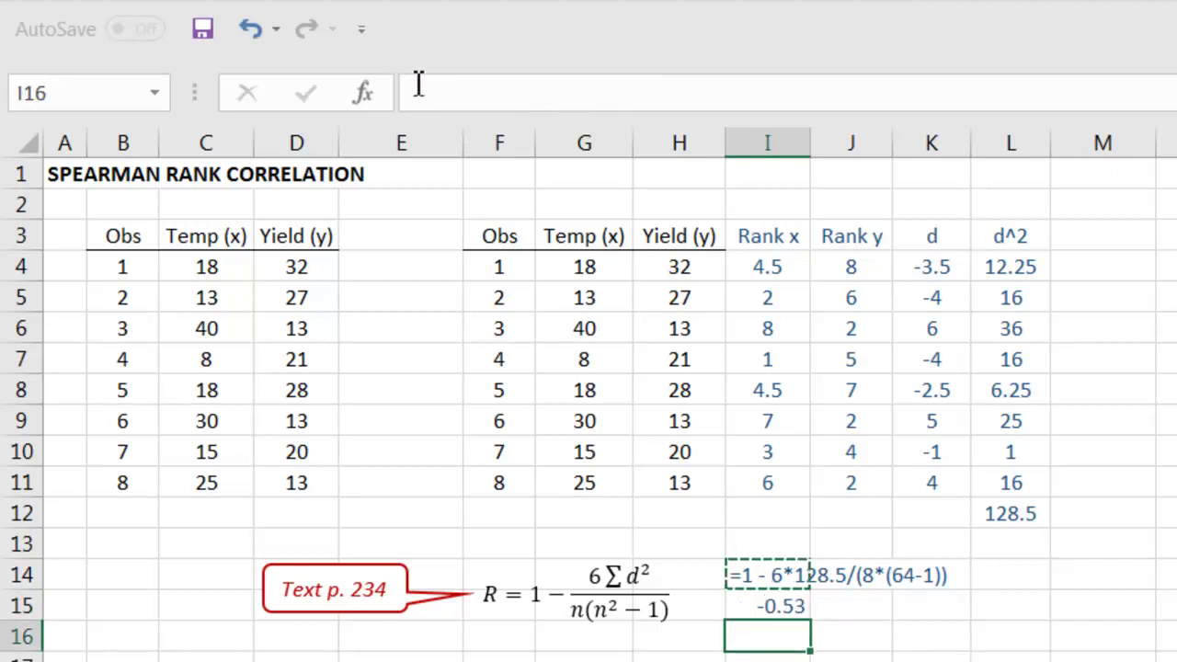
pyautogui.click(1085, 577)
pyautogui.press('Escape')
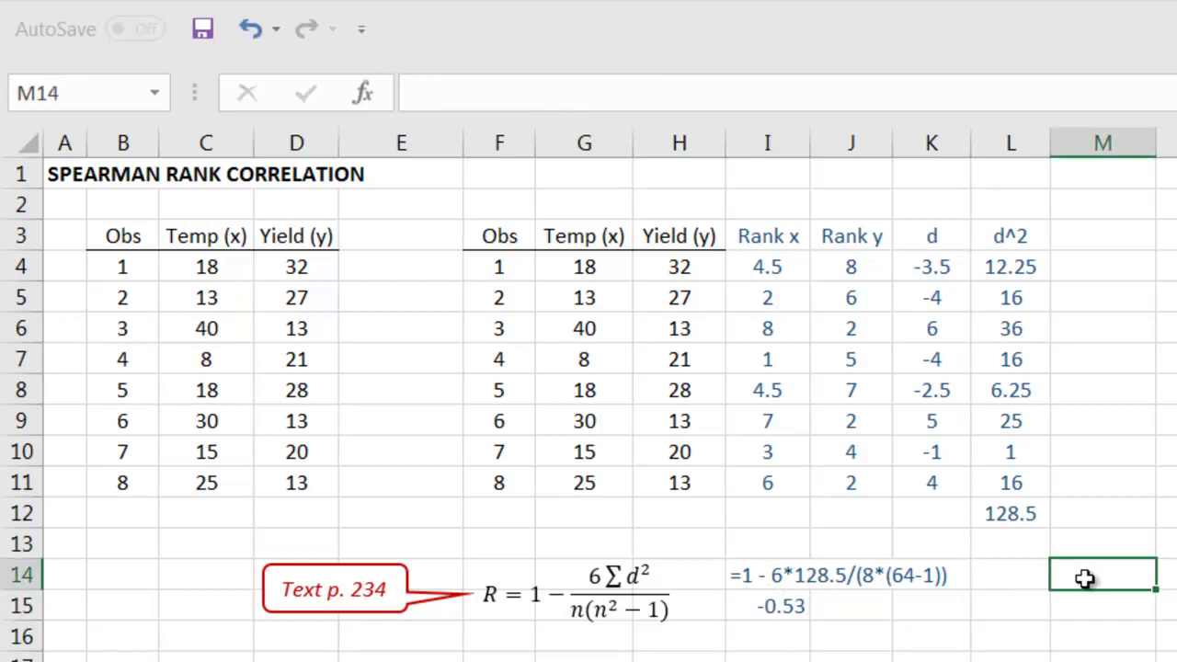